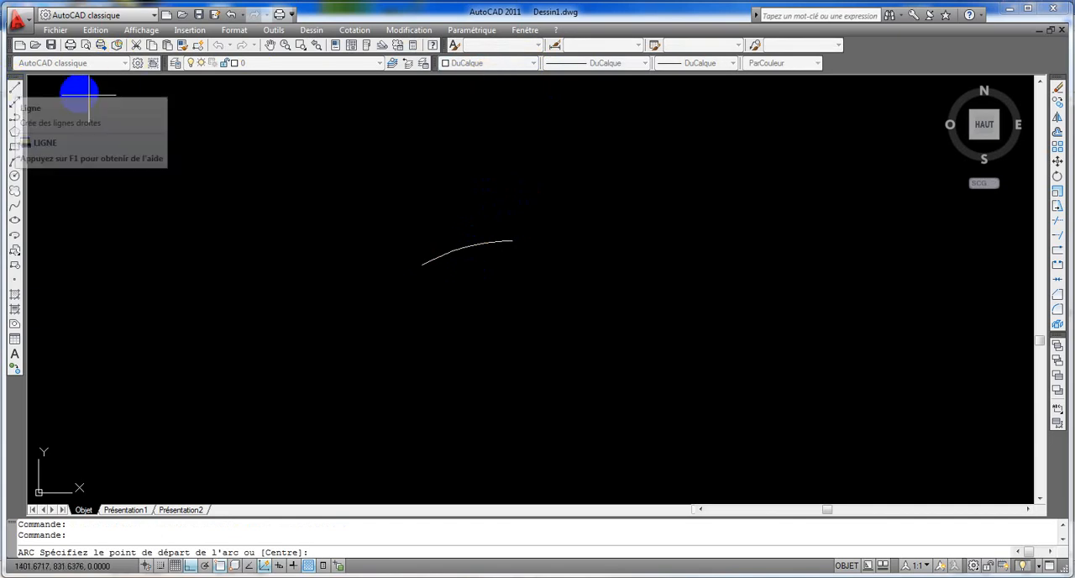
Step: Cancel the pending Arc command and set the current object colour to DuCalque
key("Escape")
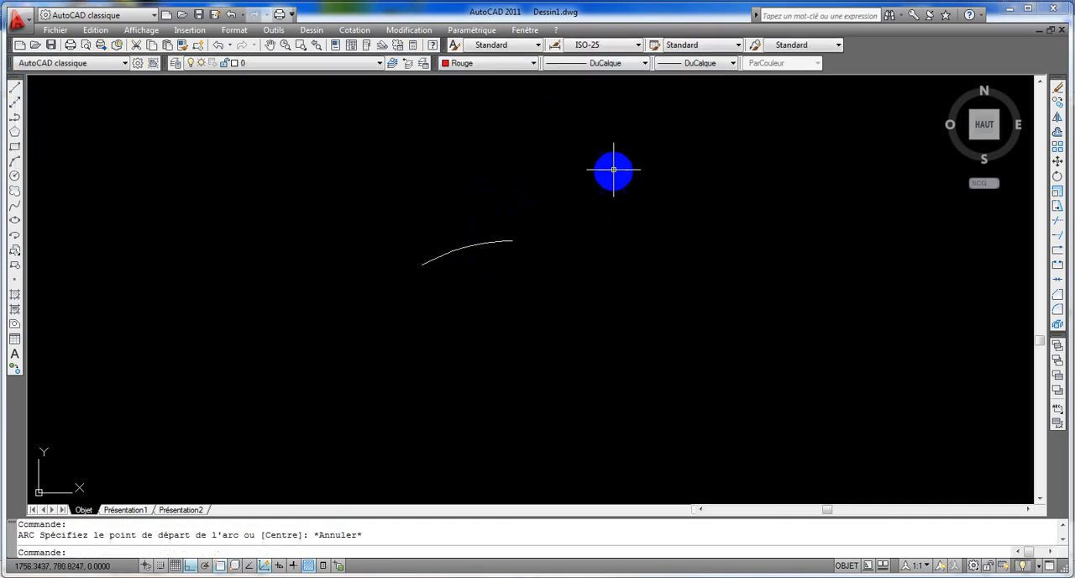
left_click(533, 63)
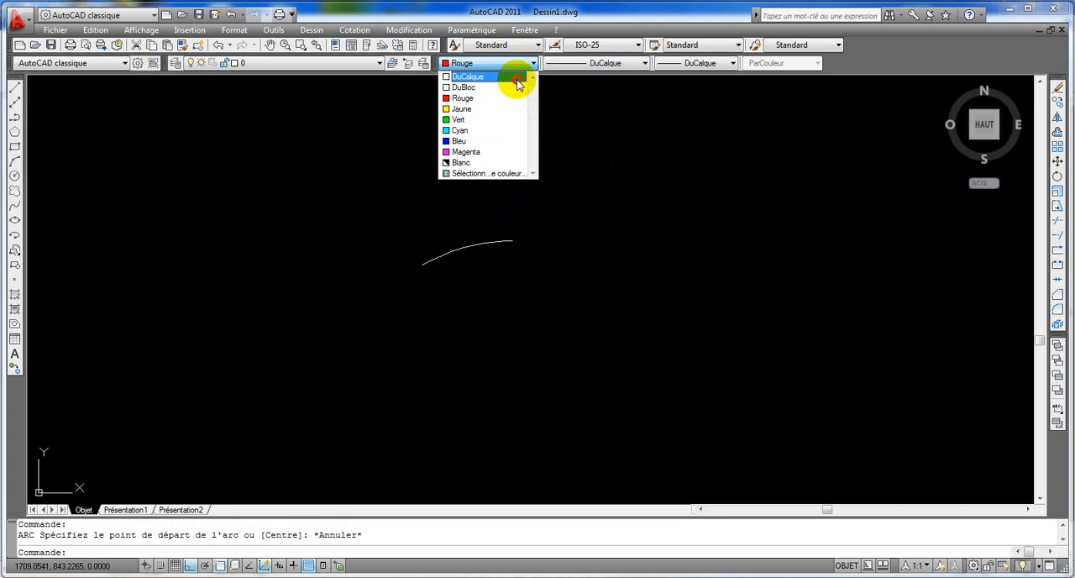
left_click(516, 78)
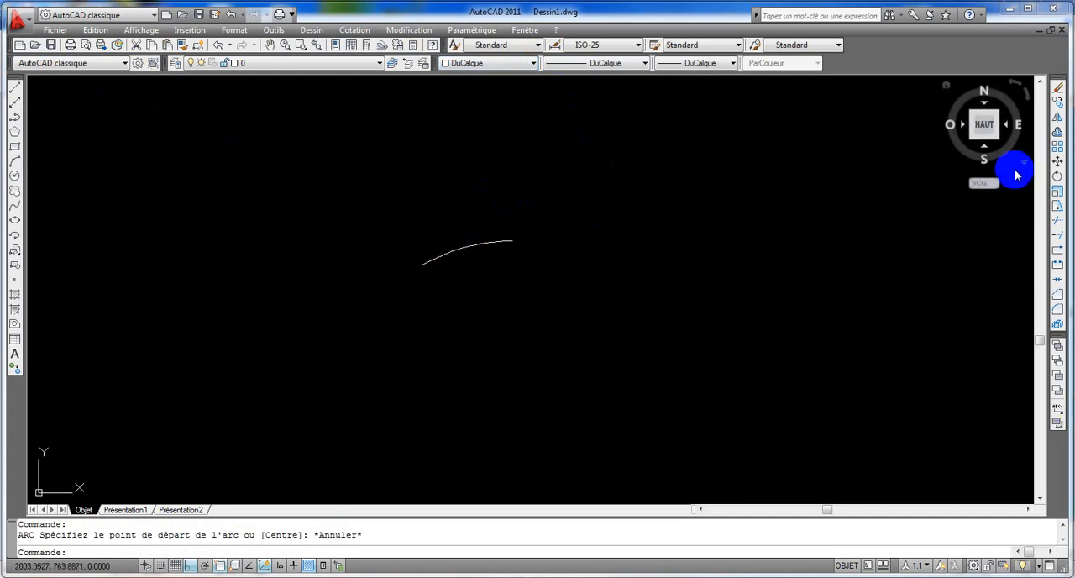
Step: Offset the existing arc by 8 to both its upper and lower sides
left_click(1058, 132)
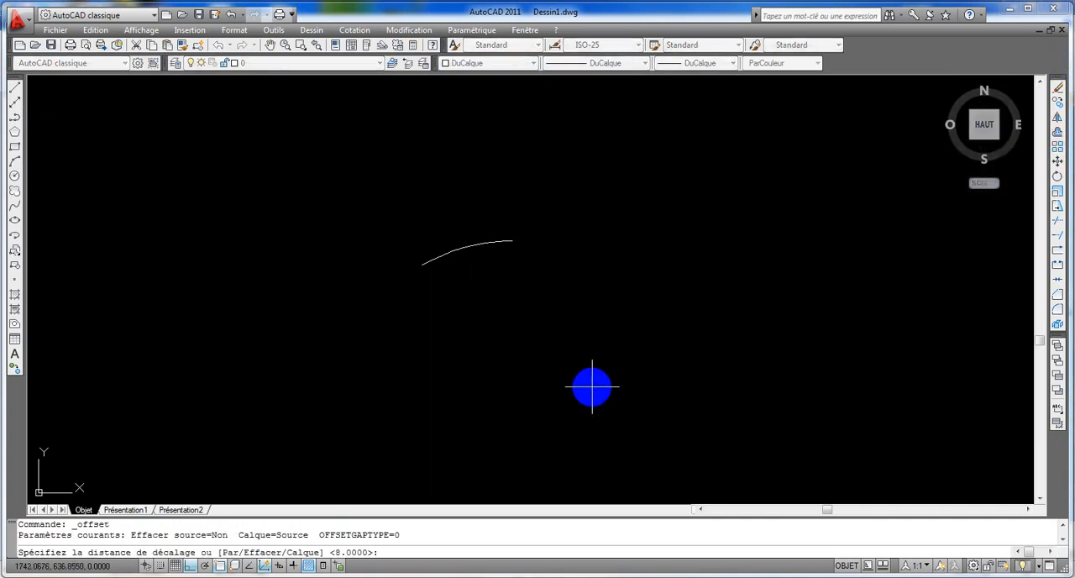
type("8")
key("Return")
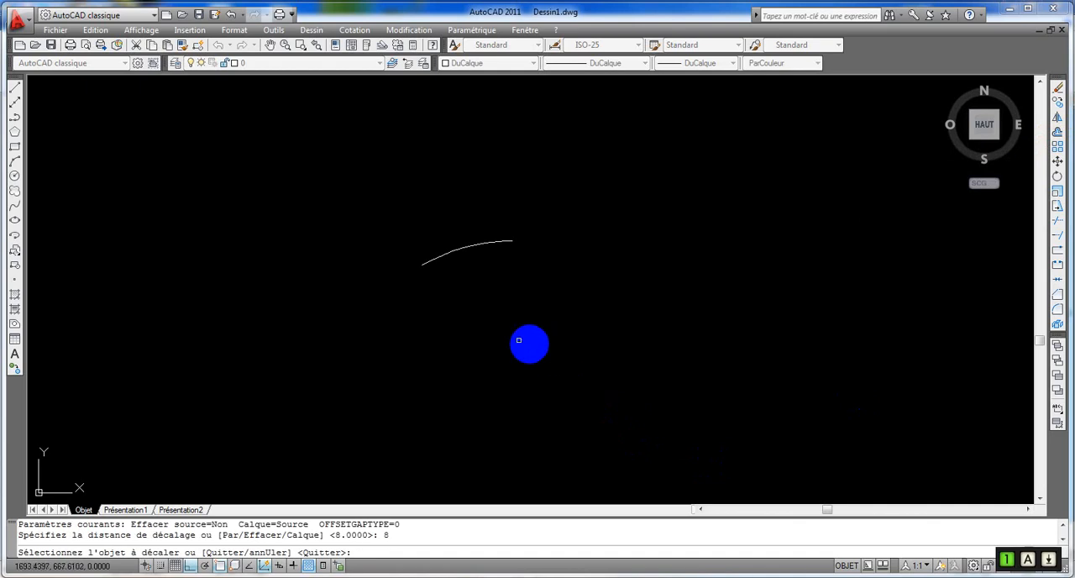
scroll(470, 248, "up", 3)
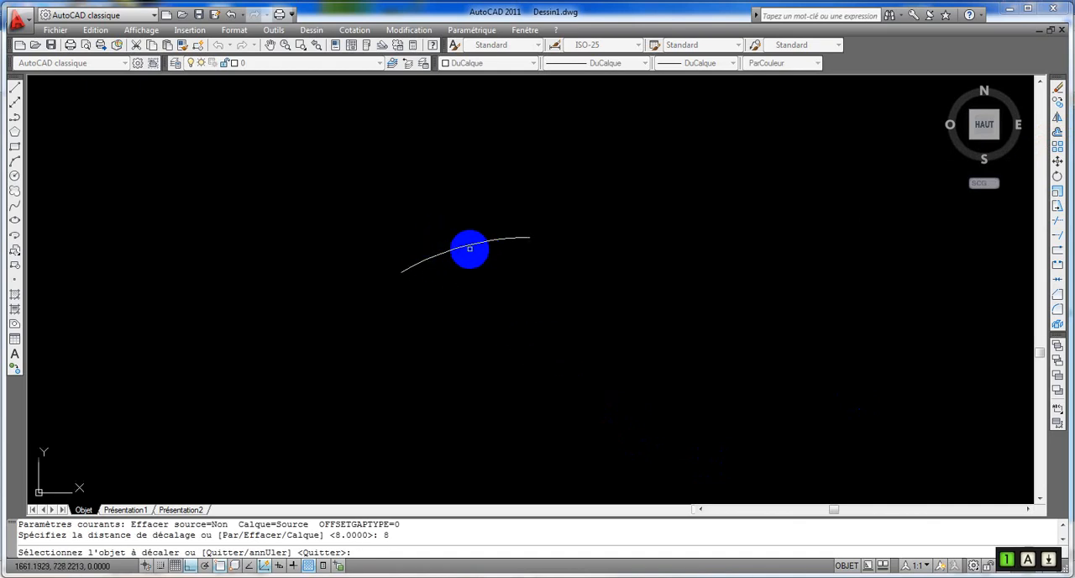
left_click(470, 243)
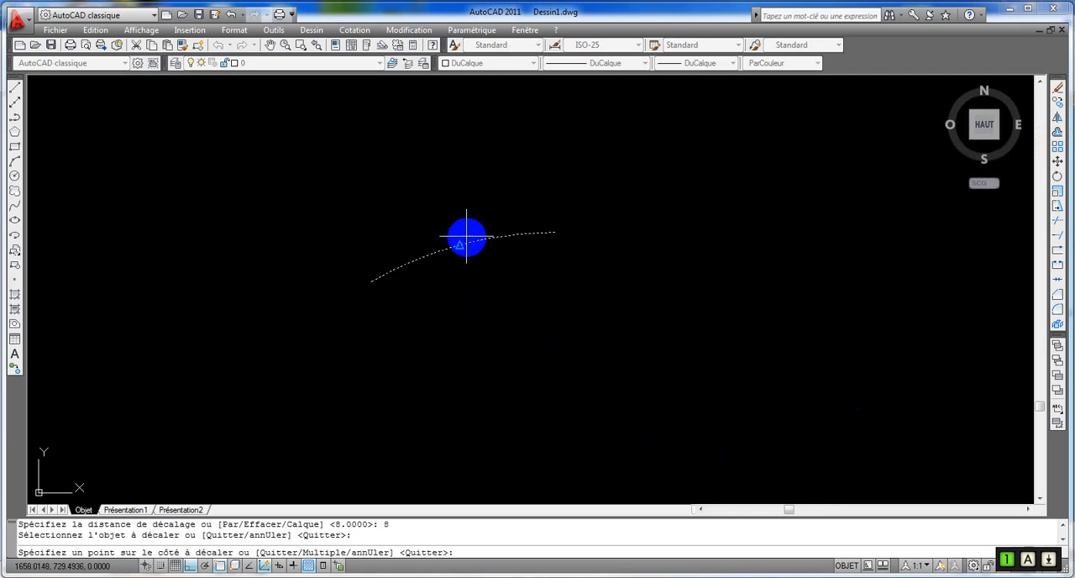
left_click(447, 221)
left_click(468, 246)
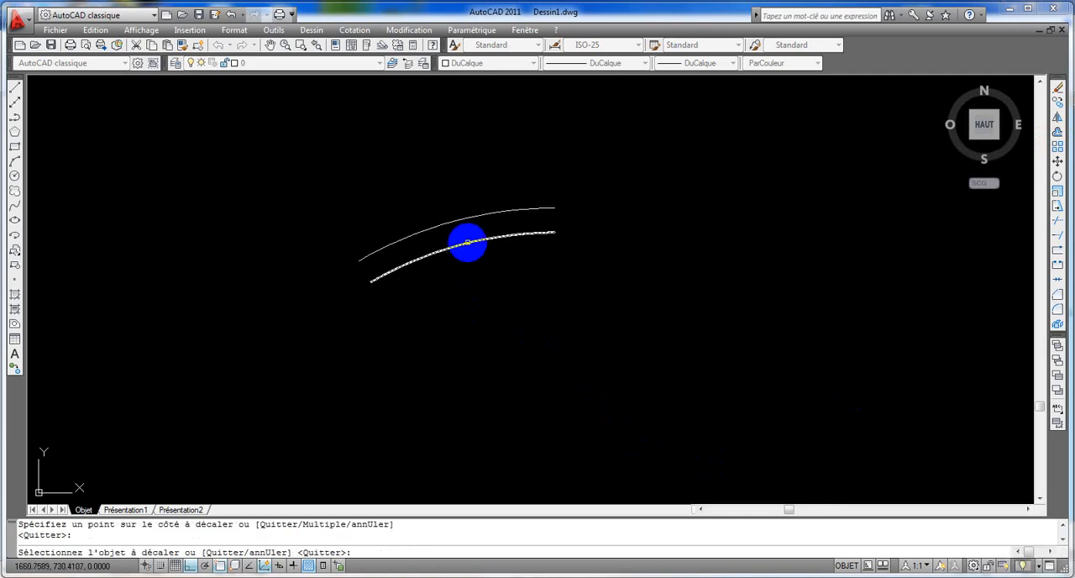
left_click(485, 267)
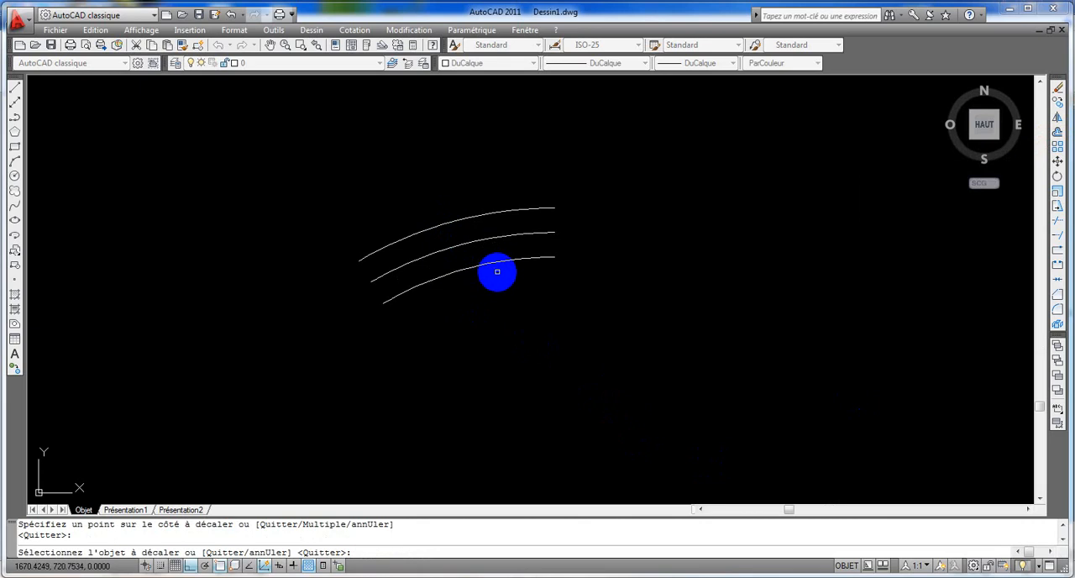
Step: Offset the lower arc 8 further down and the upper arc 8 further up, making five parallel arcs
left_click(504, 259)
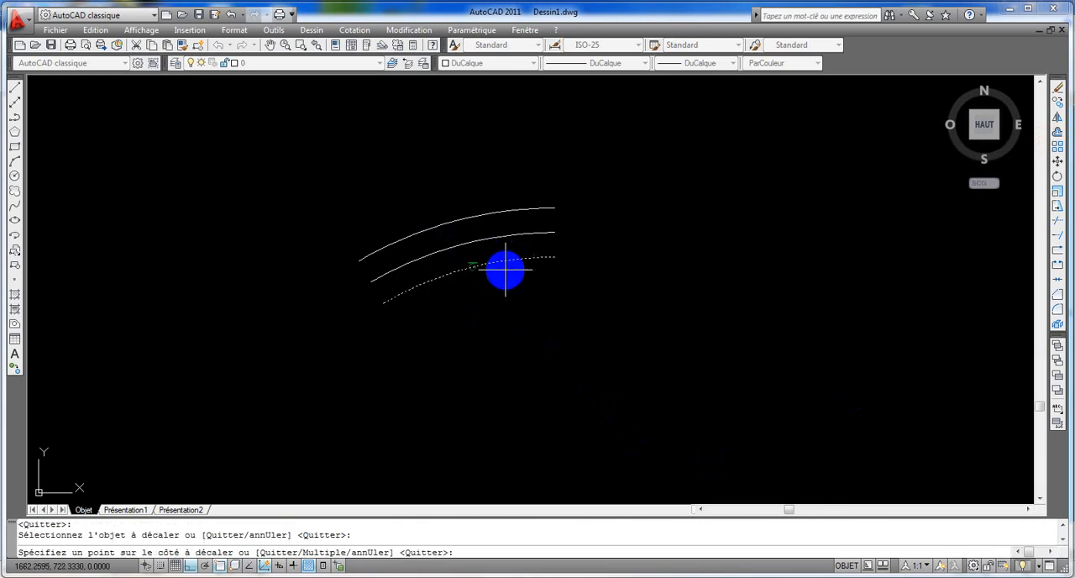
left_click(516, 295)
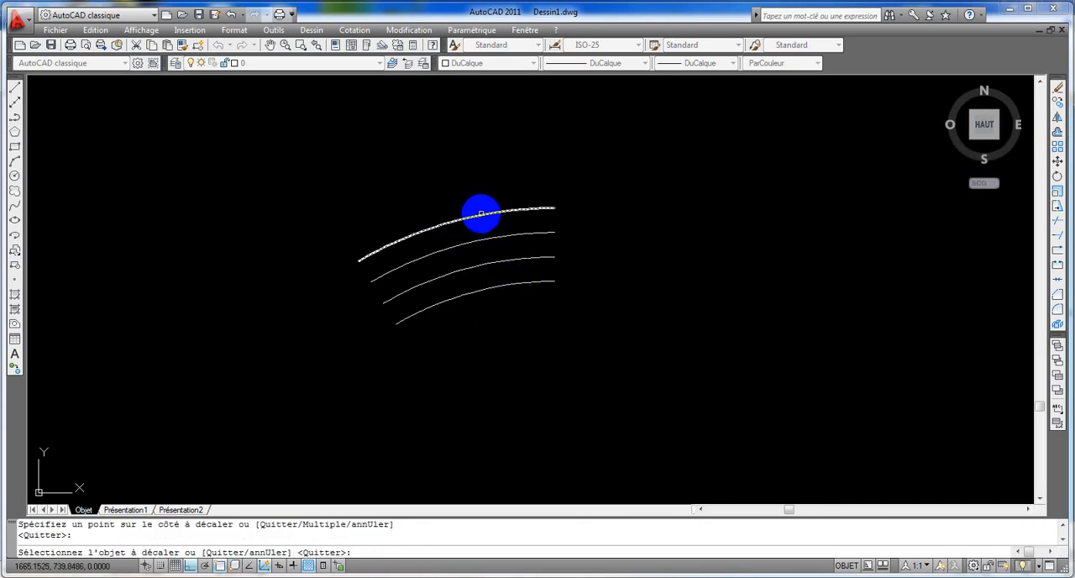
left_click(480, 216)
left_click(461, 193)
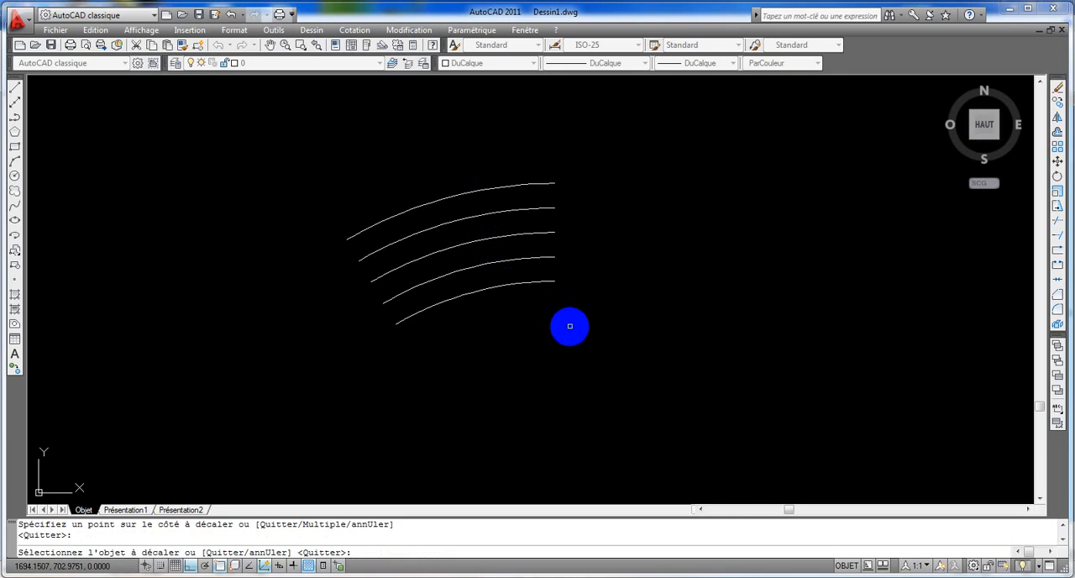
Step: Draw a cap arc centred on the middle arc's right endpoint, joining the right ends of the two adjacent arcs
left_click(14, 163)
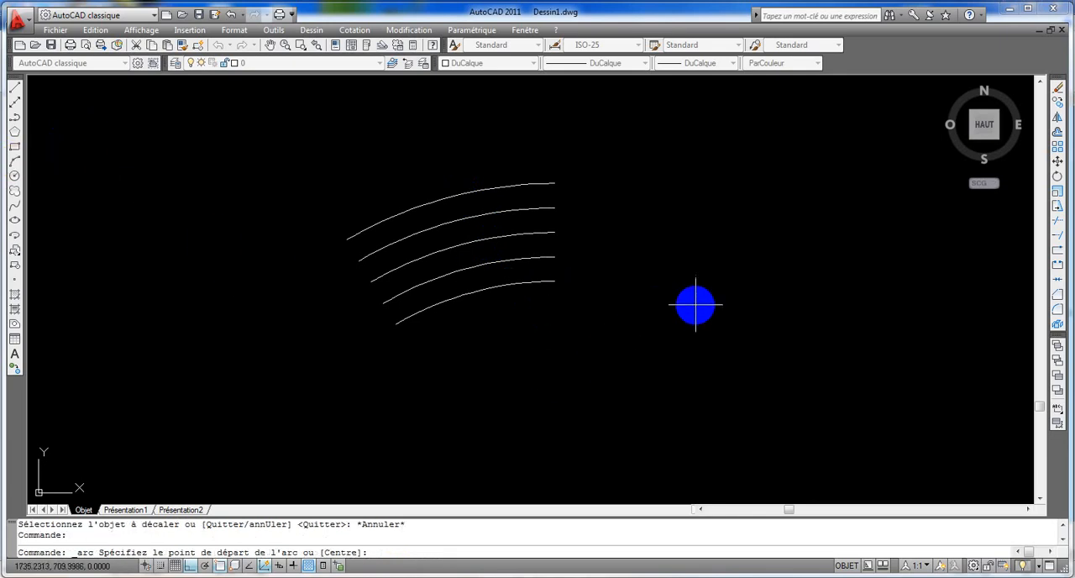
type("c")
key("Return")
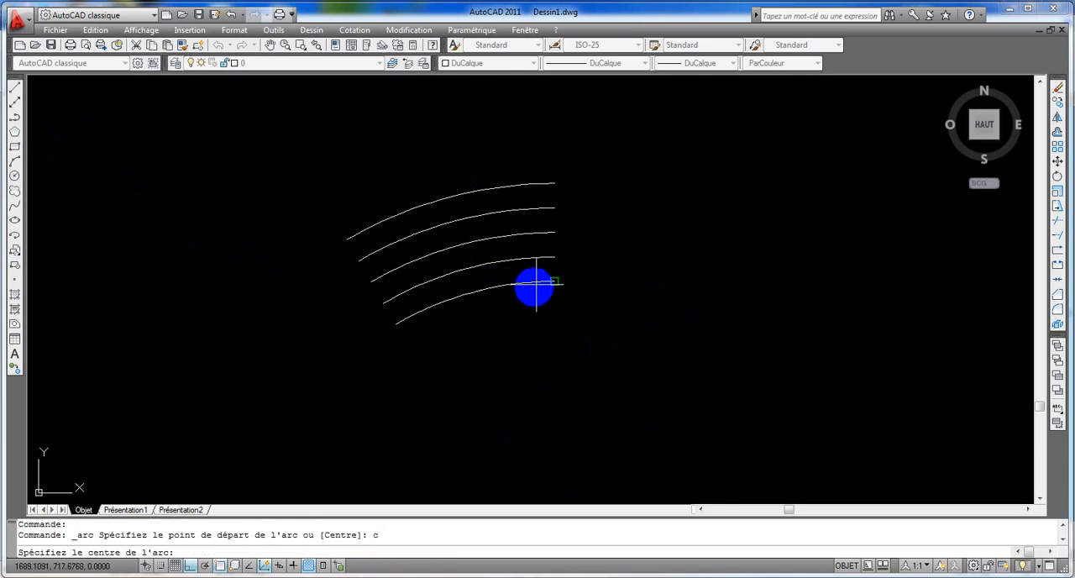
left_click(555, 233)
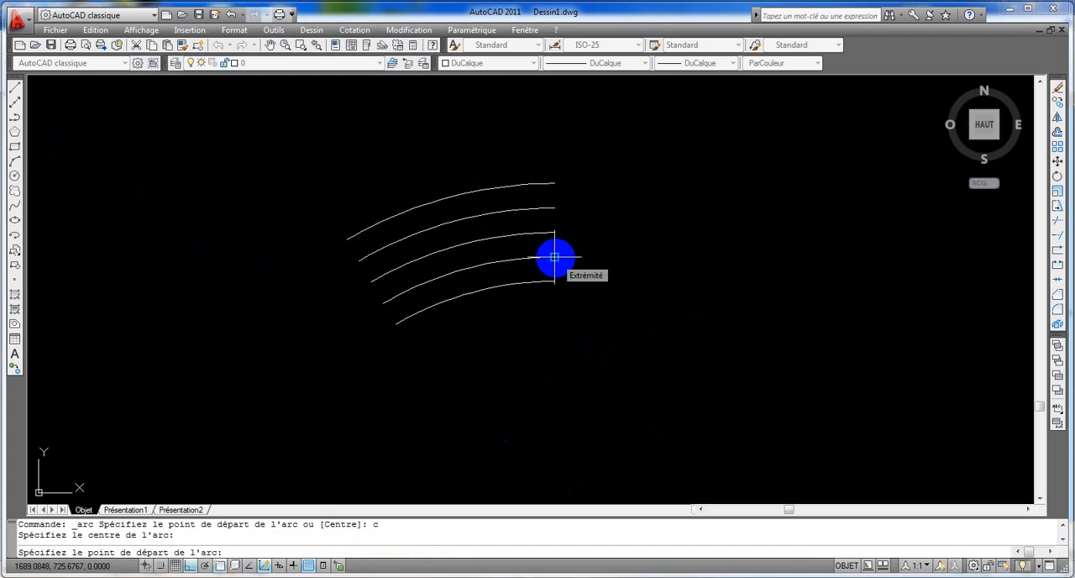
left_click(555, 256)
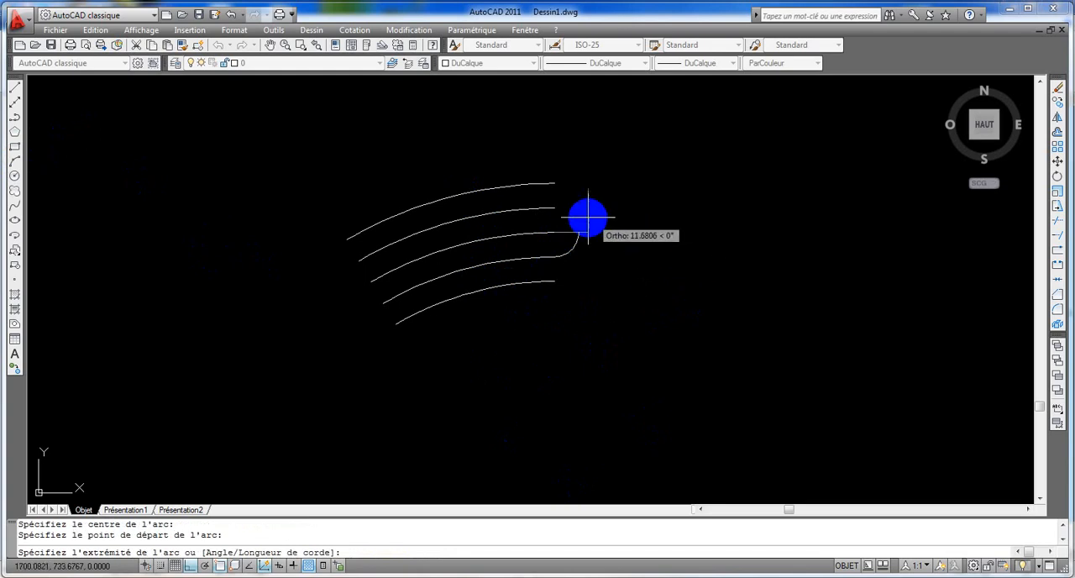
left_click(556, 207)
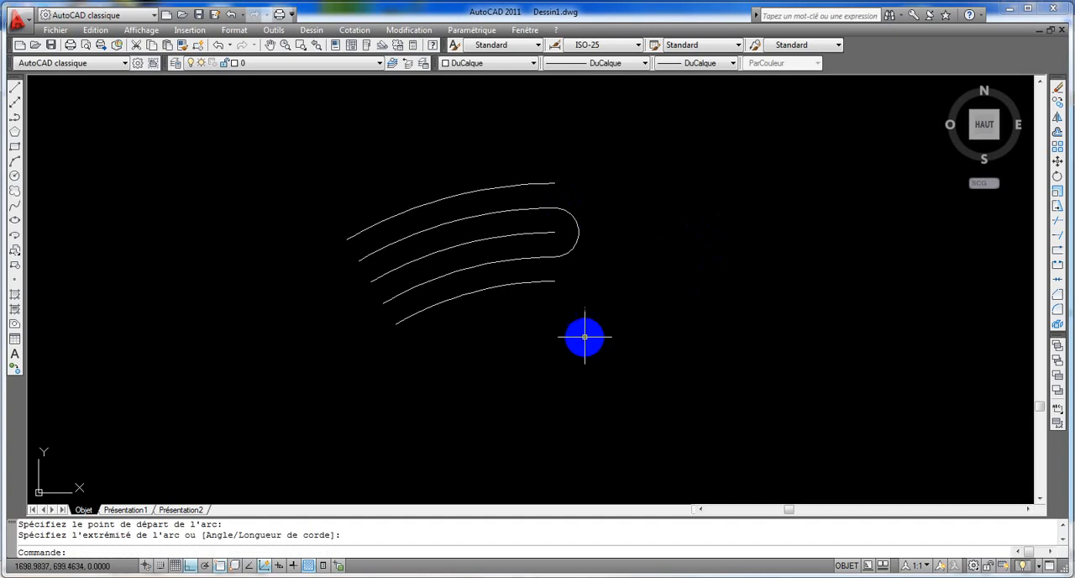
Step: Draw a cap arc centred on the middle arc's left endpoint, closing the left end of the inner slot
key("Return")
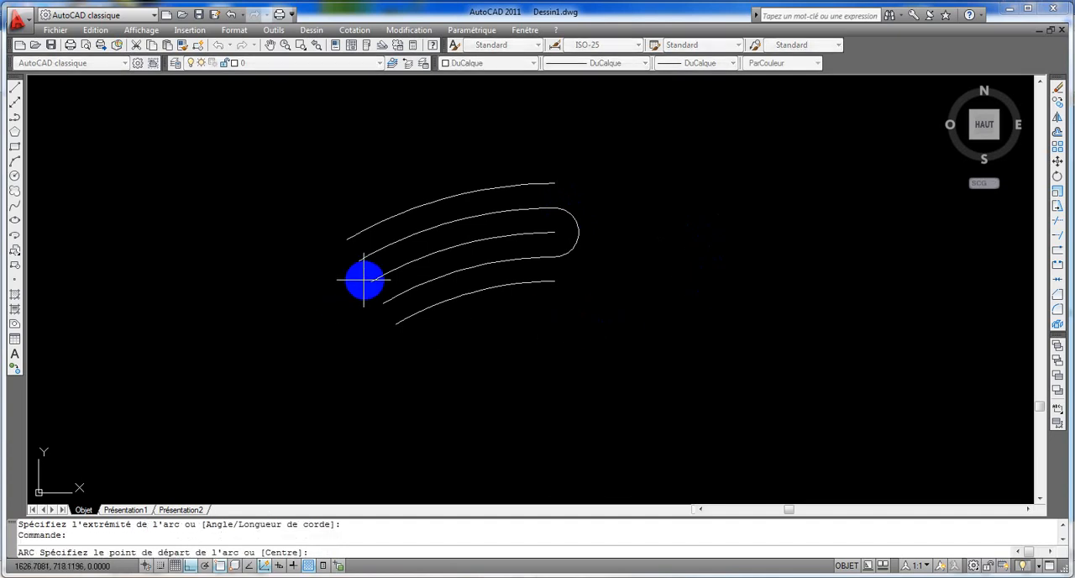
type("c")
key("Return")
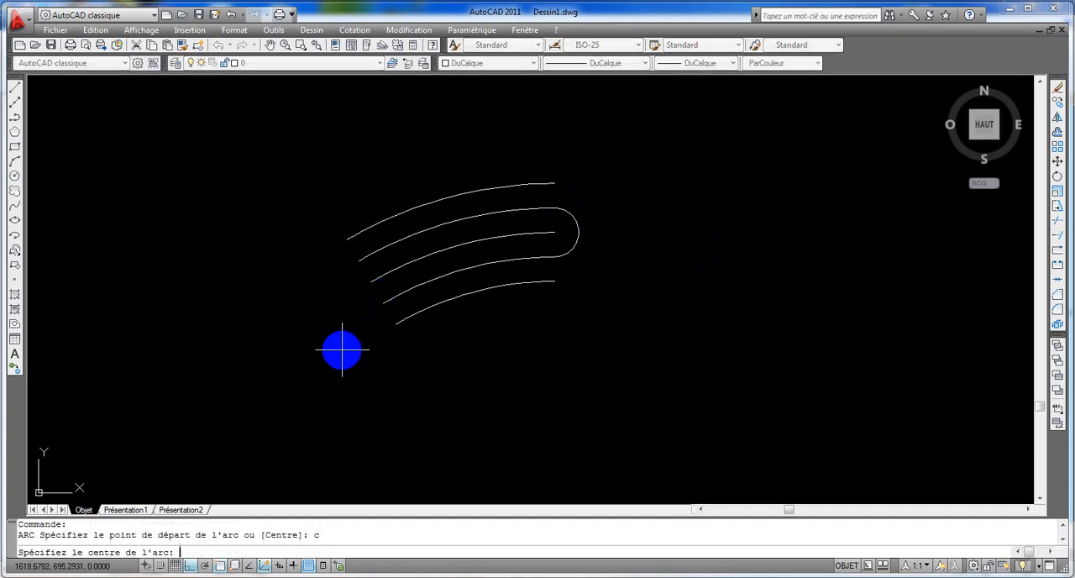
left_click(371, 282)
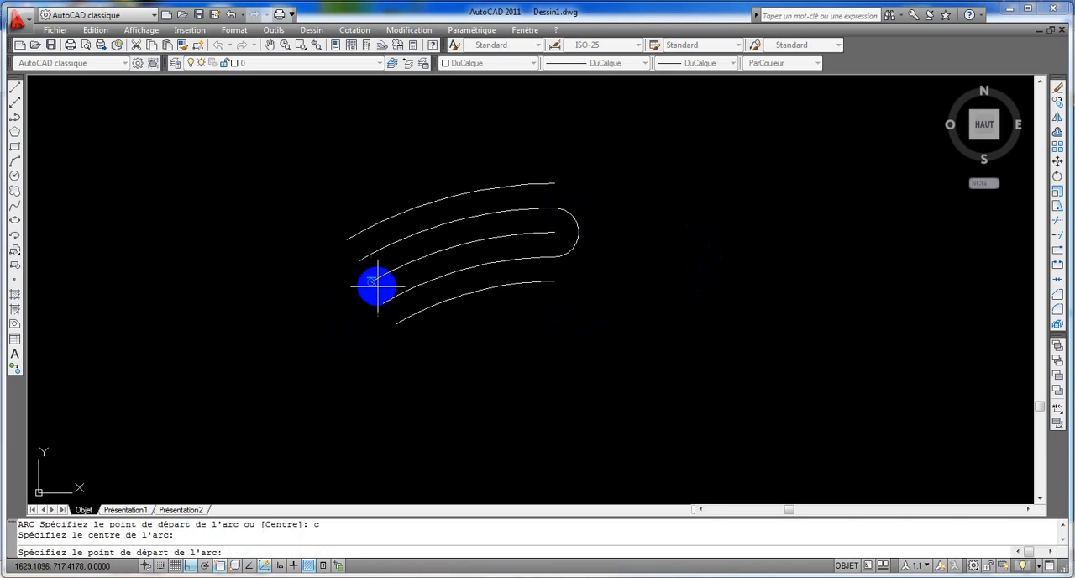
left_click(359, 261)
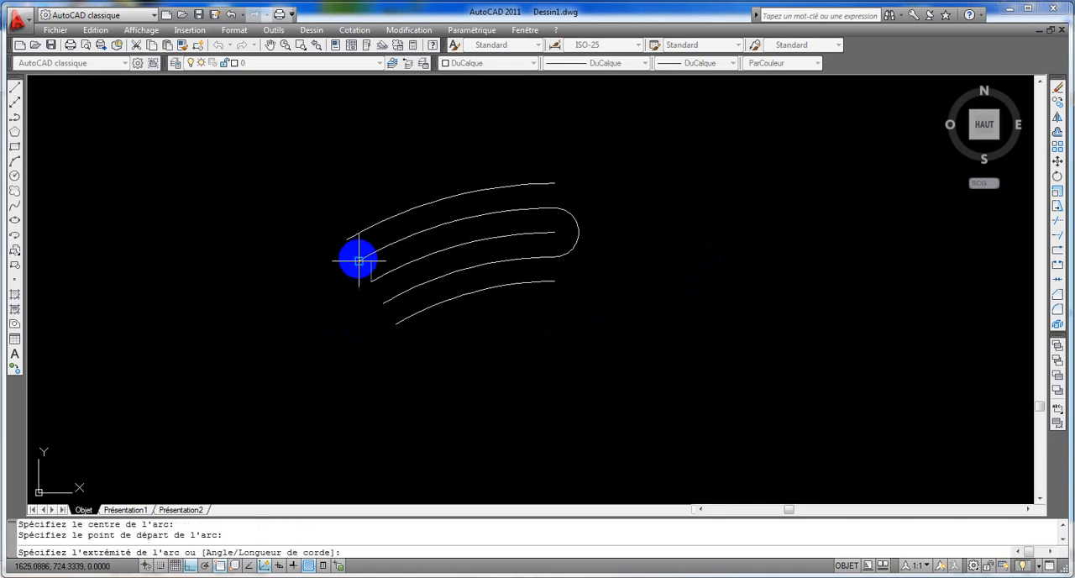
left_click(383, 303)
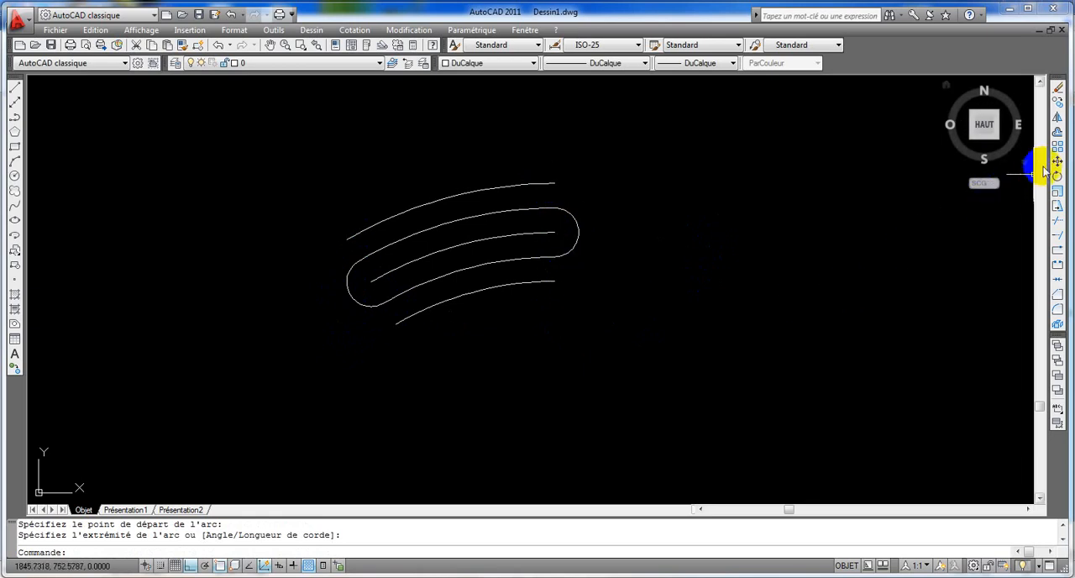
Step: Offset both end caps of the inner slot outward by 8 to close the outer contour
left_click(1056, 132)
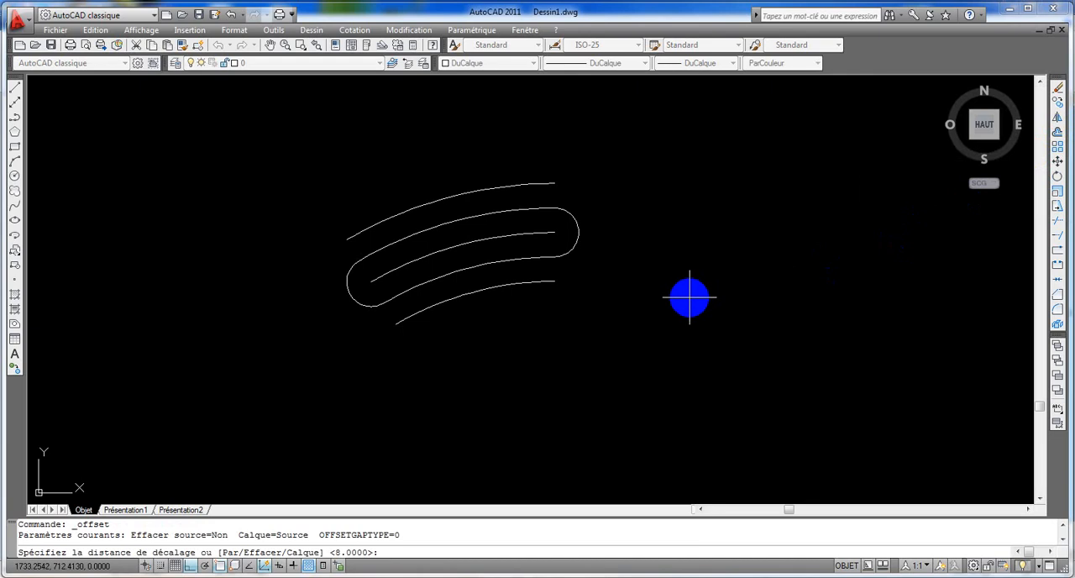
key("Return")
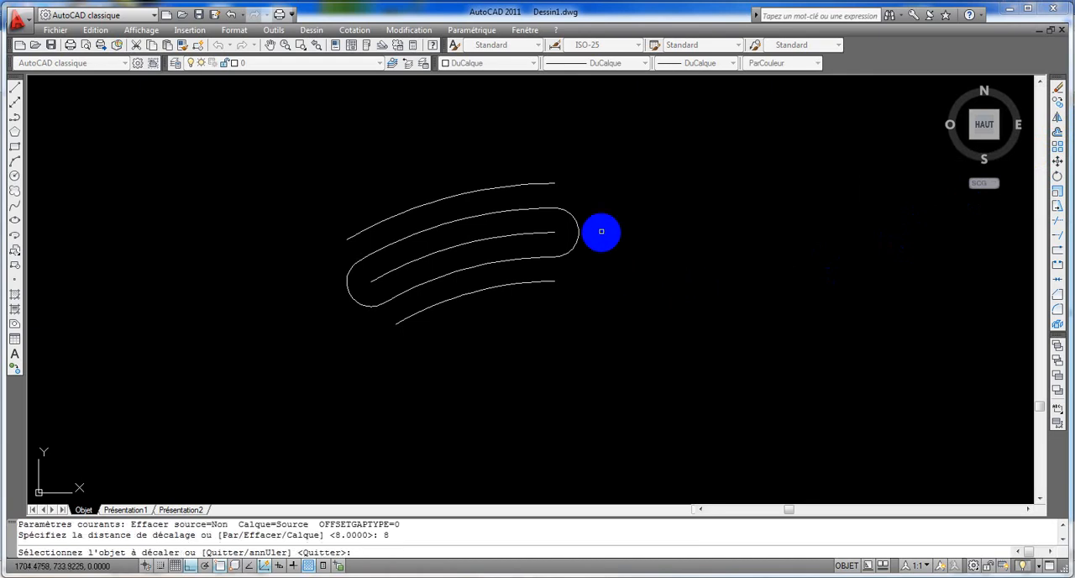
left_click(577, 228)
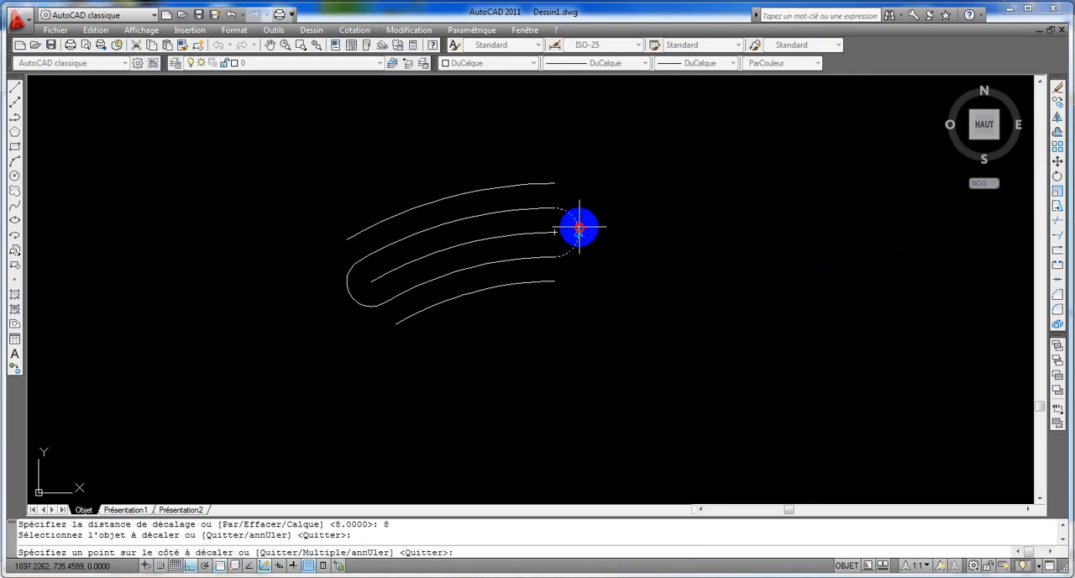
left_click(605, 216)
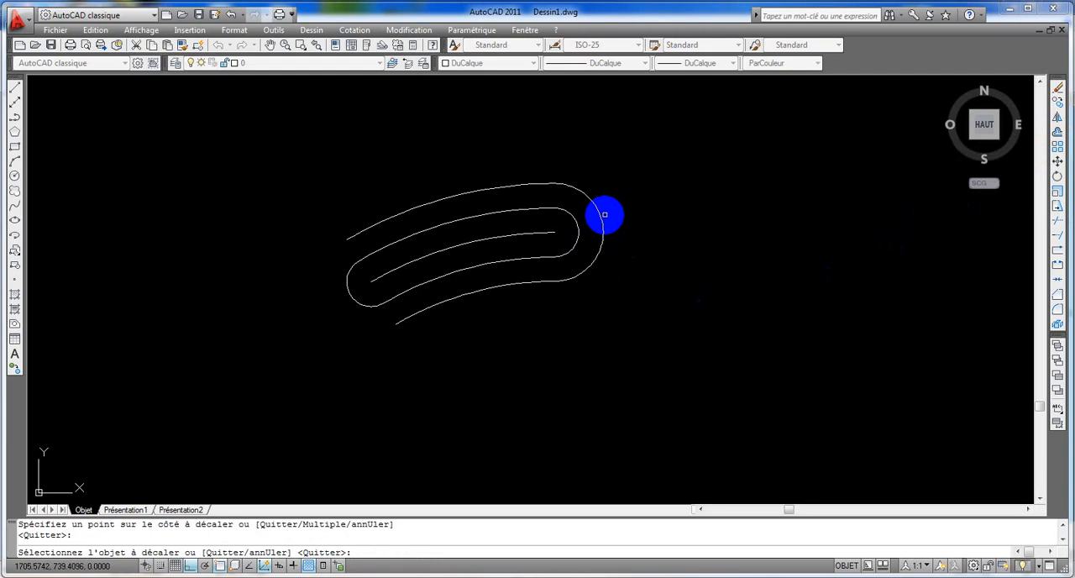
left_click(350, 288)
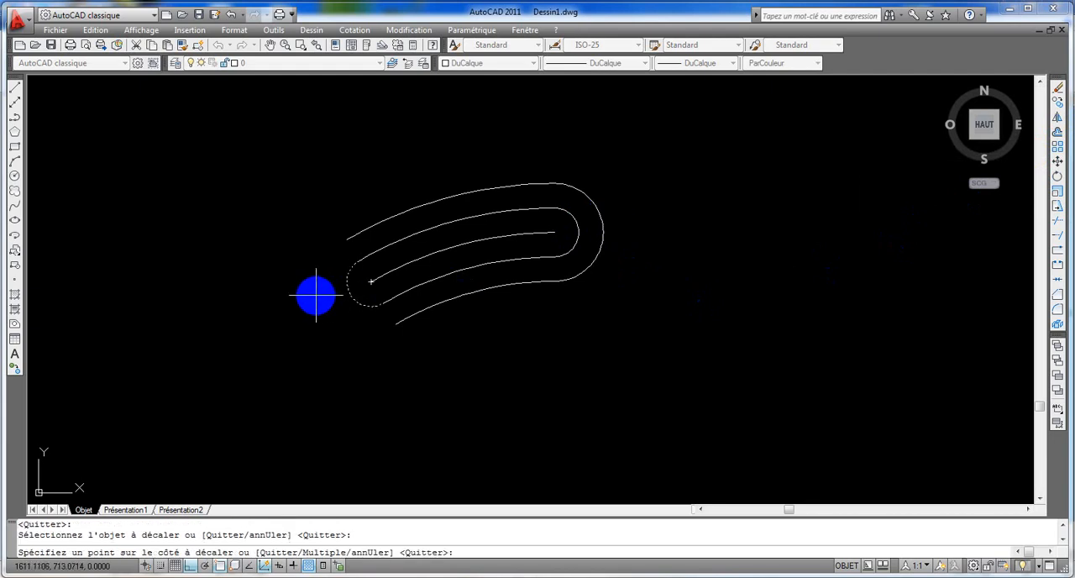
left_click(316, 295)
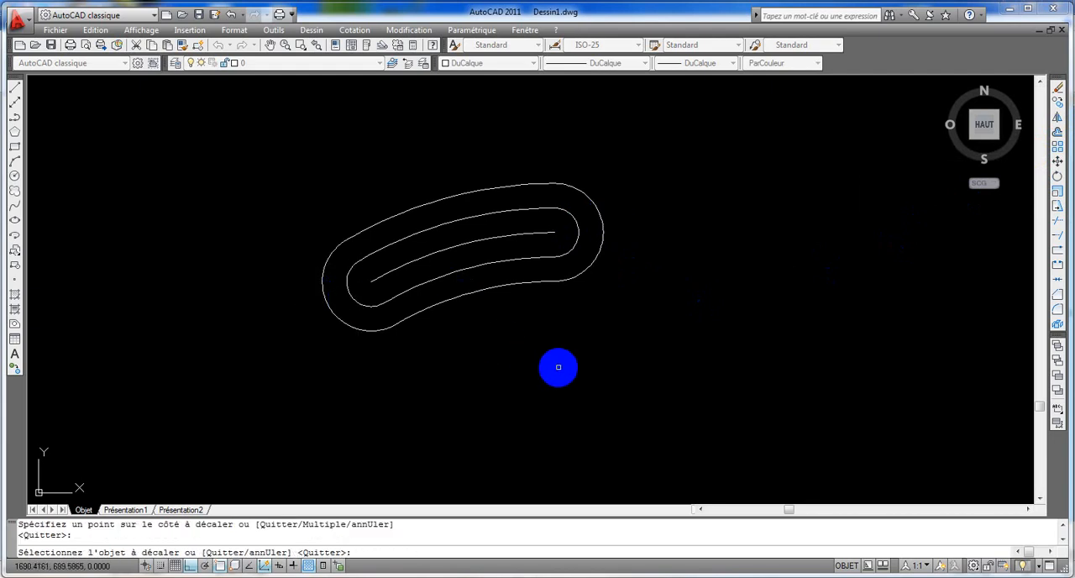
Step: Exit the Offset command and delete the middle arc inside the slot
scroll(559, 367, "down", 2)
middle_click_drag(559, 367, 449, 247)
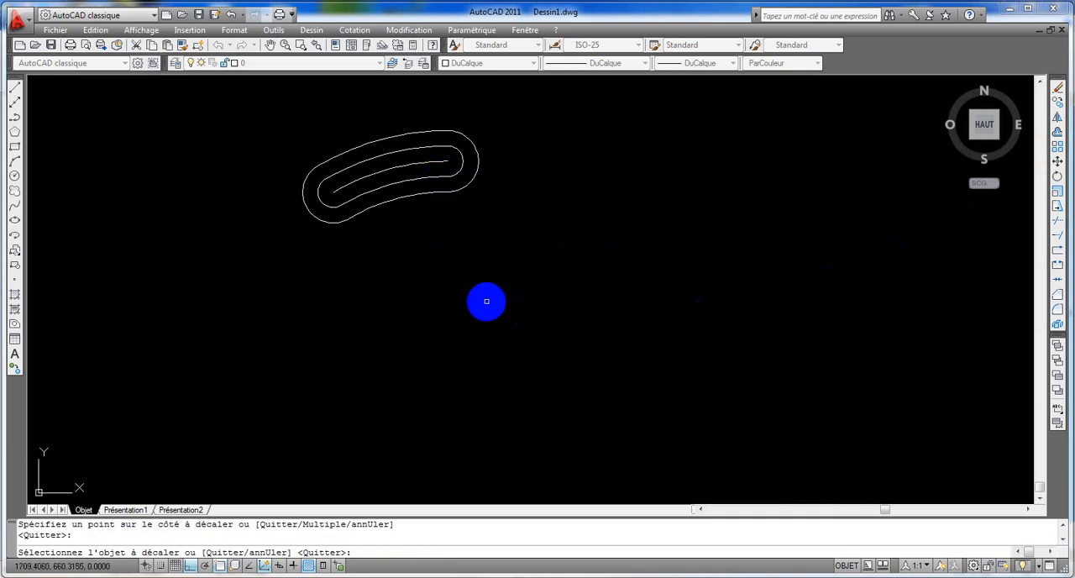
key("Escape")
left_click(365, 177)
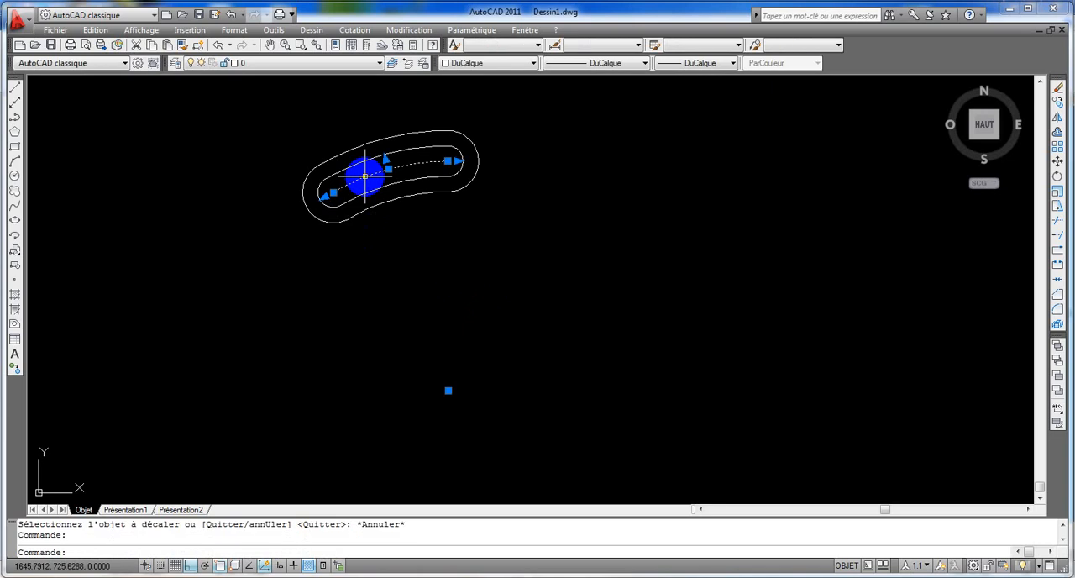
key("Delete")
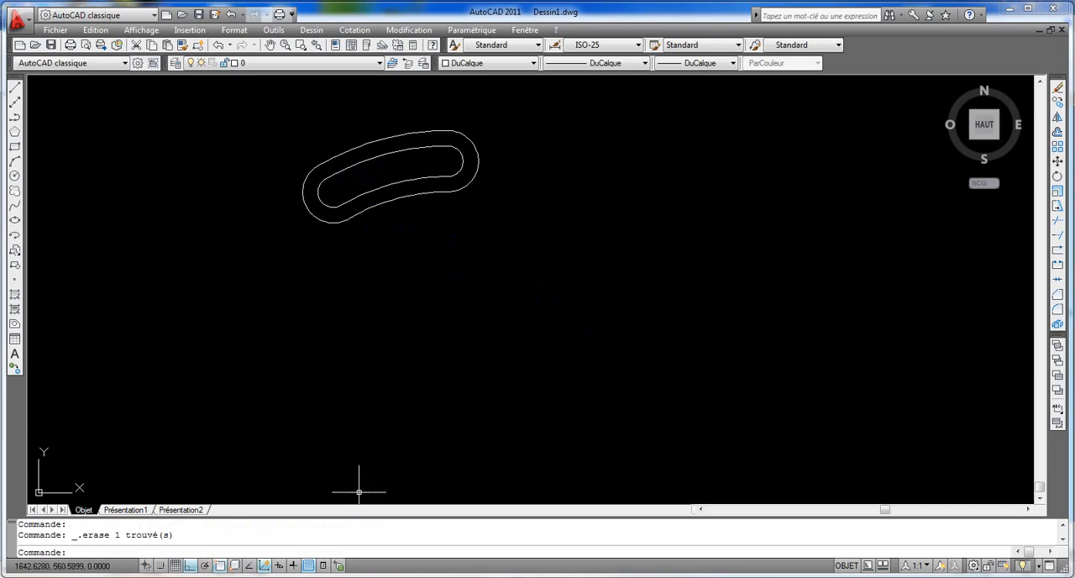
Step: Check the reference drawing's circle sizes and draw a 25 diameter circle centred on the slot arcs' common centre
key("alt+Tab")
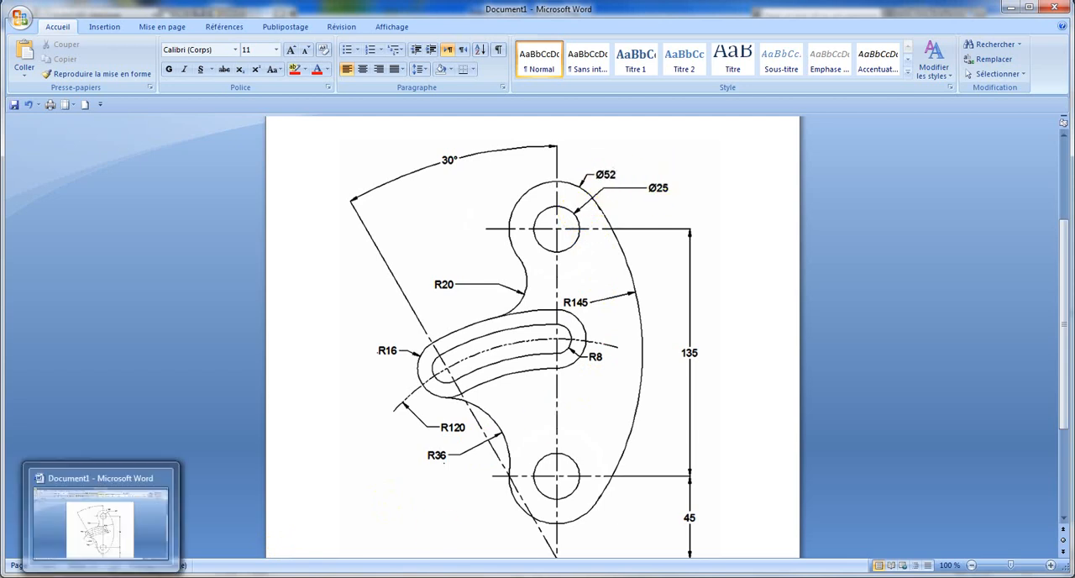
left_click(101, 576)
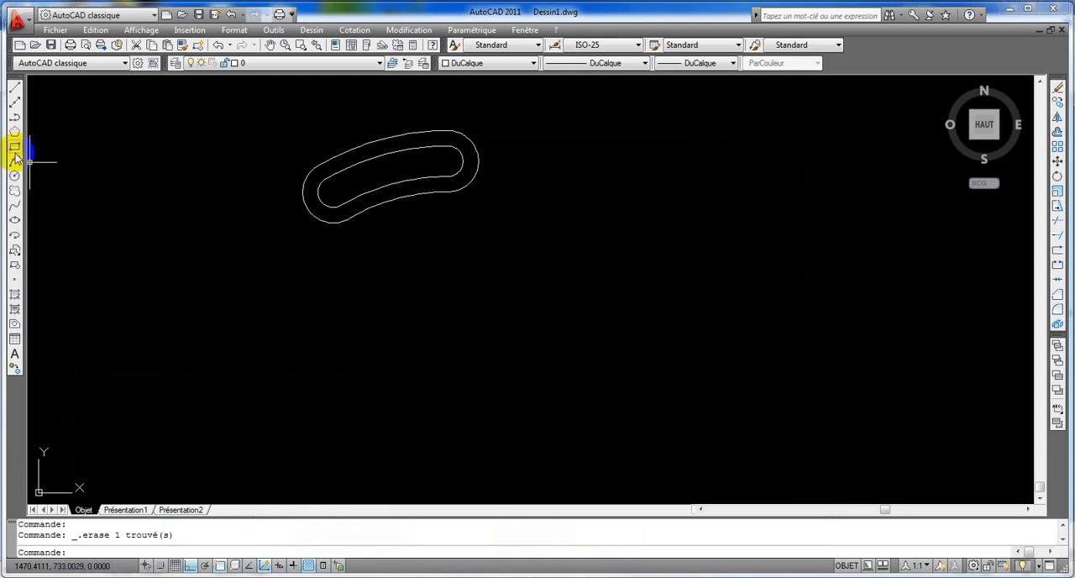
left_click(14, 176)
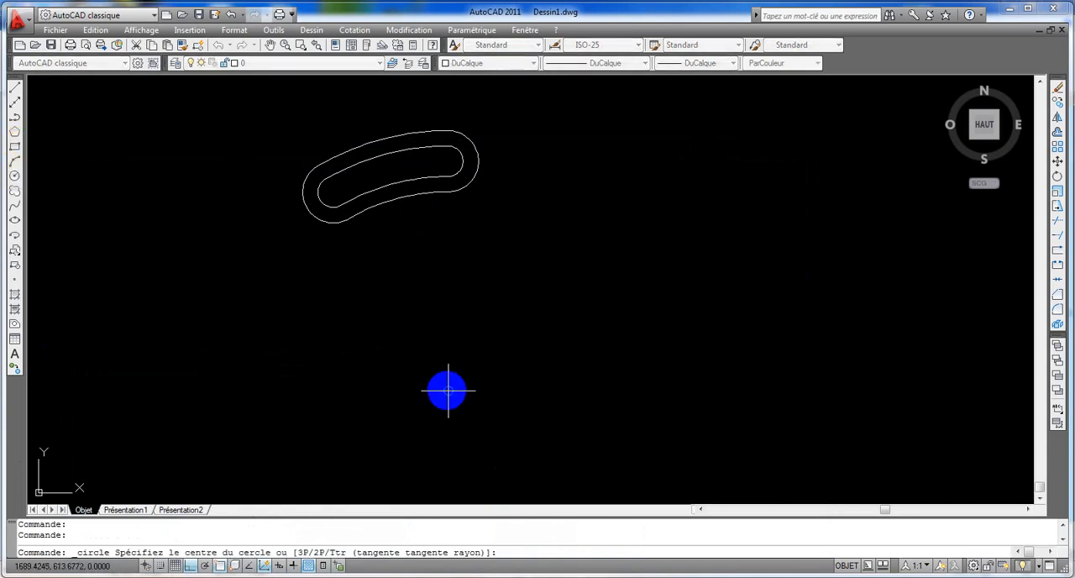
left_click(447, 390)
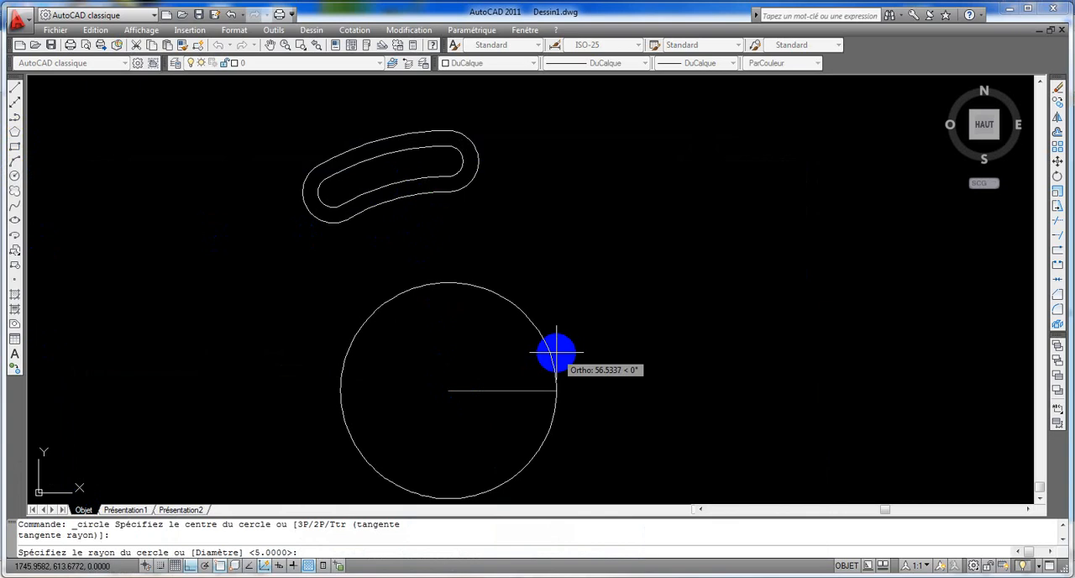
key("Return")
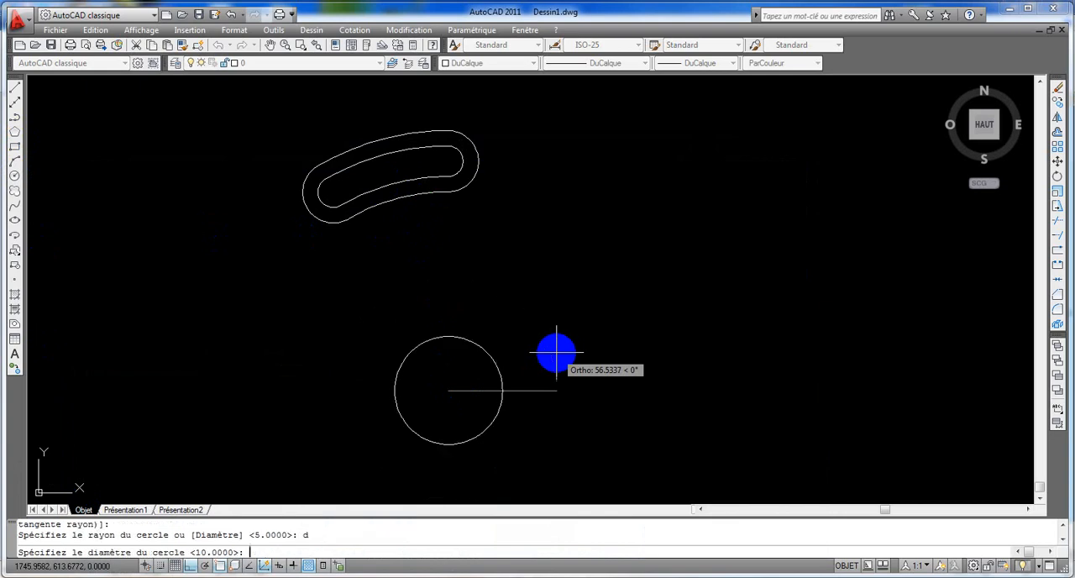
type("25")
key("Return")
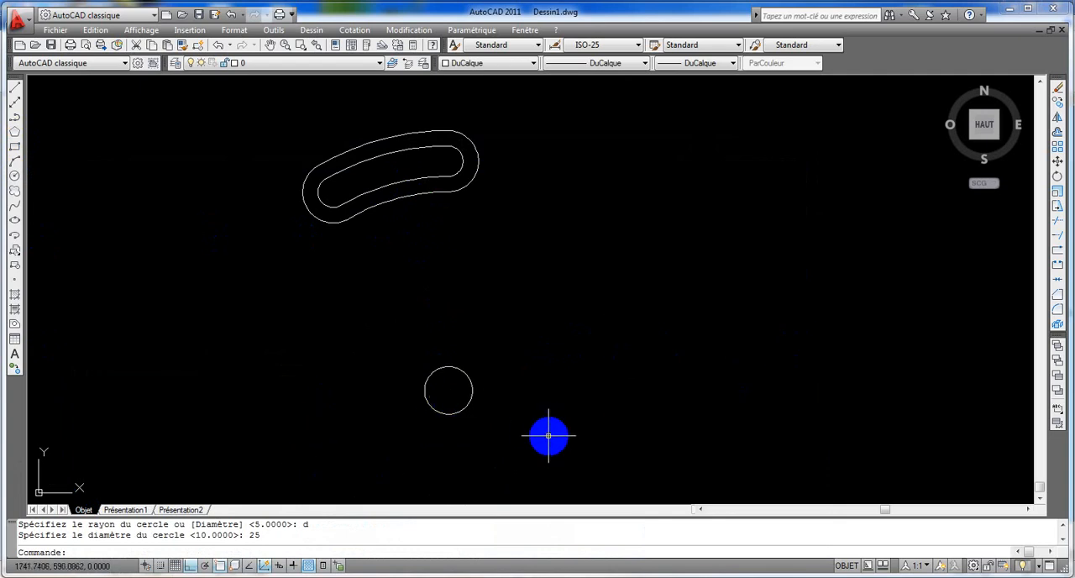
Step: Draw a 52 diameter circle concentric with the small circle below the slot
left_click(14, 177)
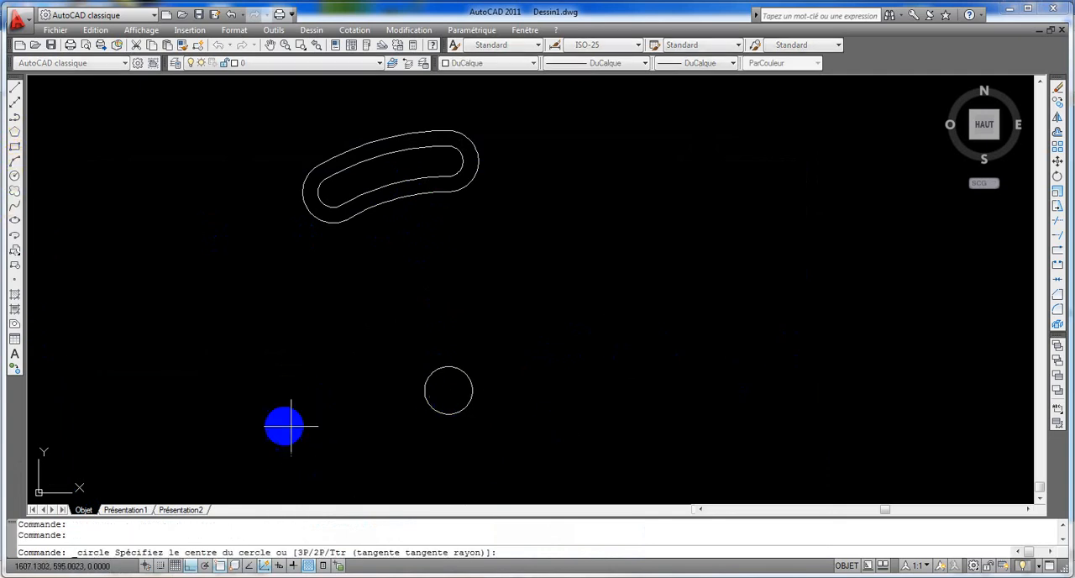
left_click(449, 390)
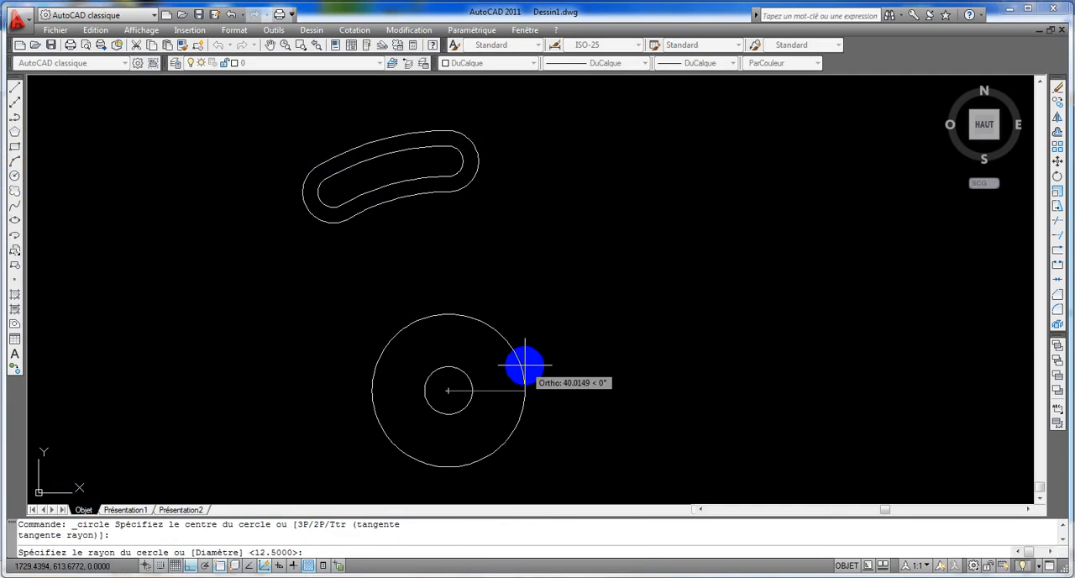
type("d")
key("Return")
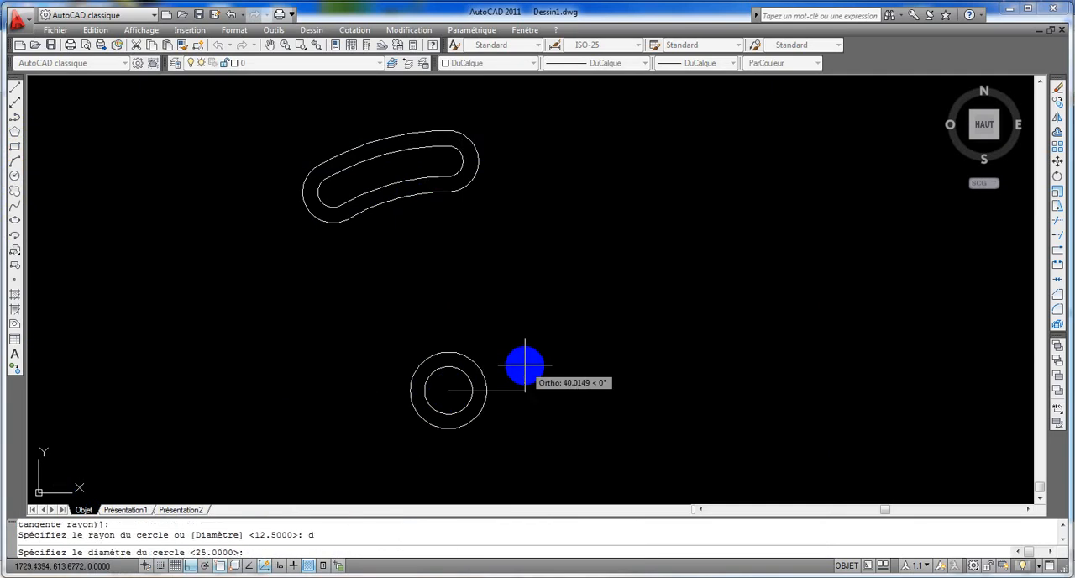
type("52")
key("Return")
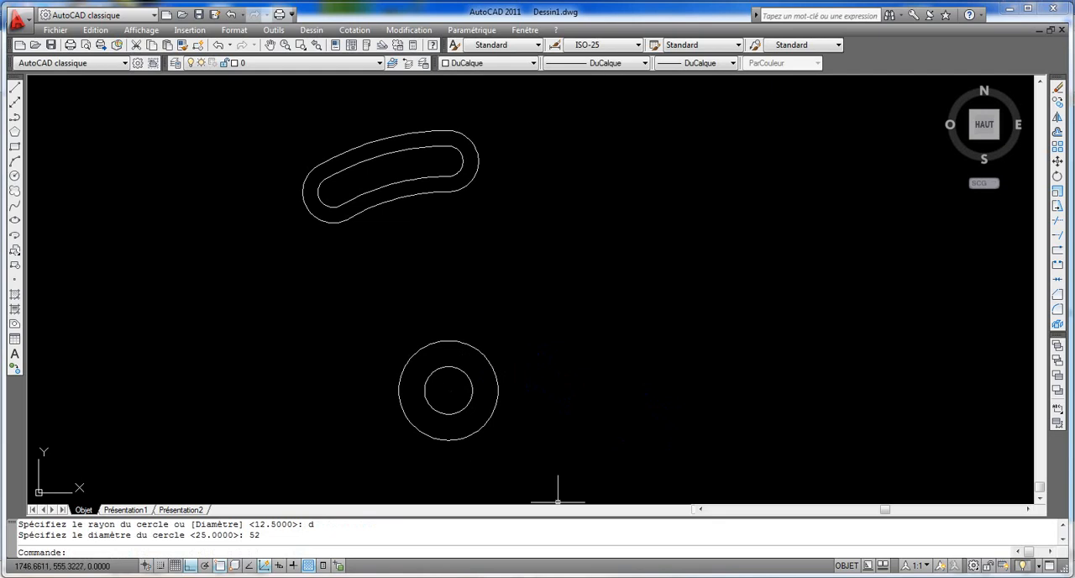
Step: Check the circles' vertical offset in the reference drawing and move both concentric circles straight up by 45 from their centre
left_click(184, 577)
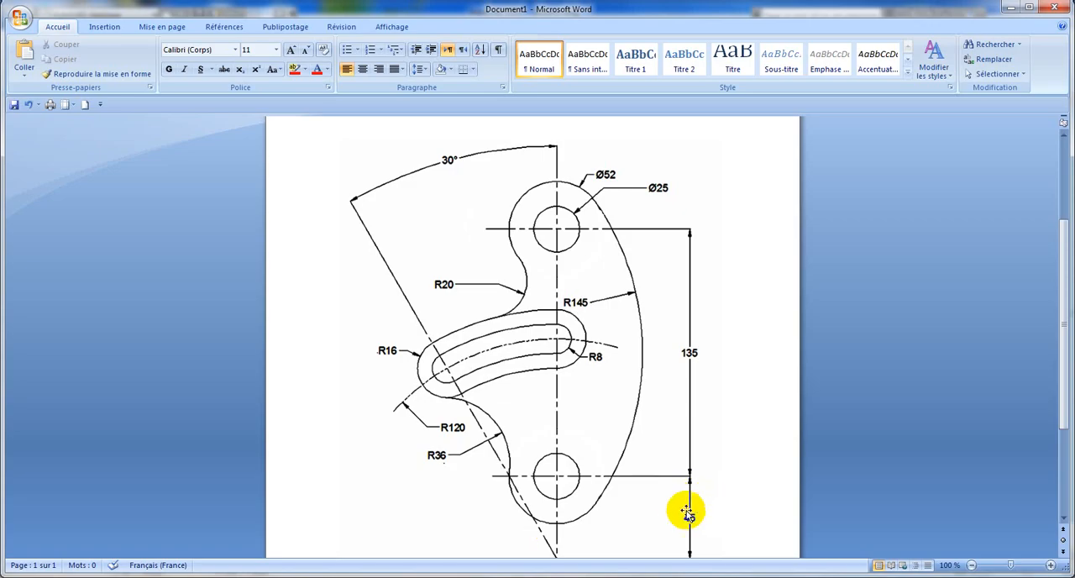
scroll(690, 501, "down", 1)
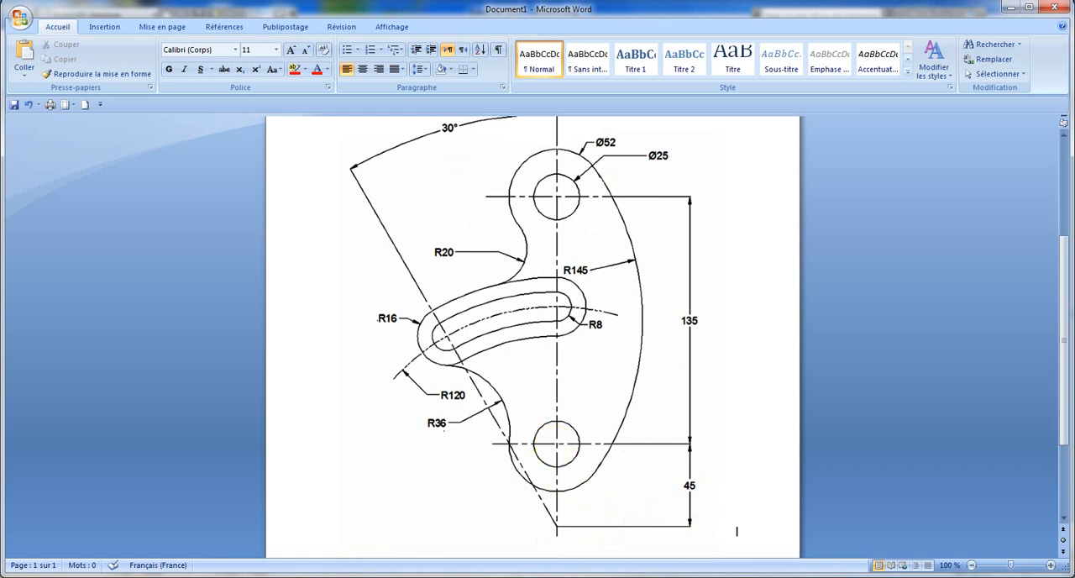
left_click(101, 577)
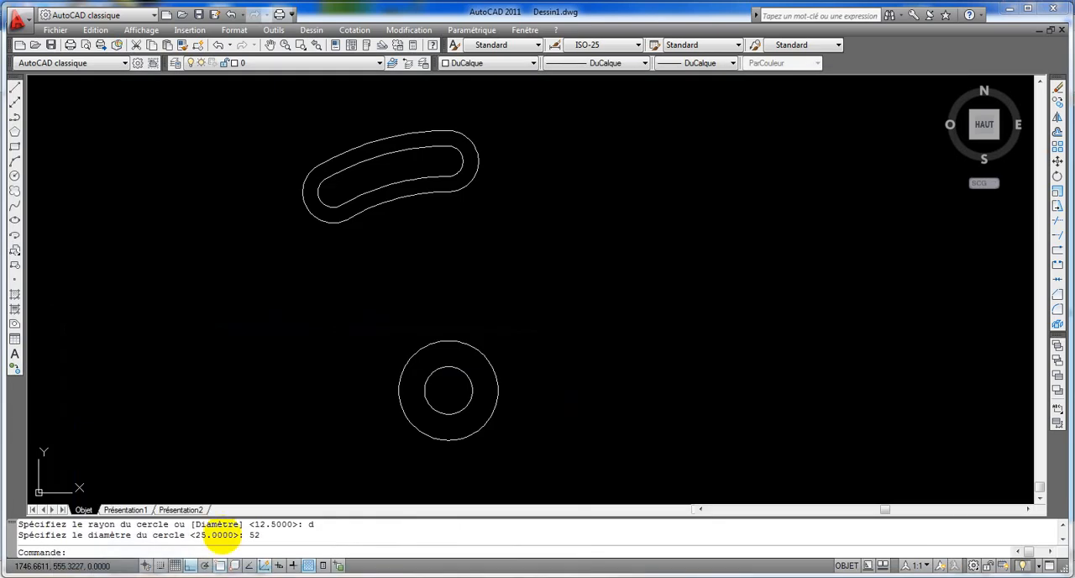
left_click(1057, 162)
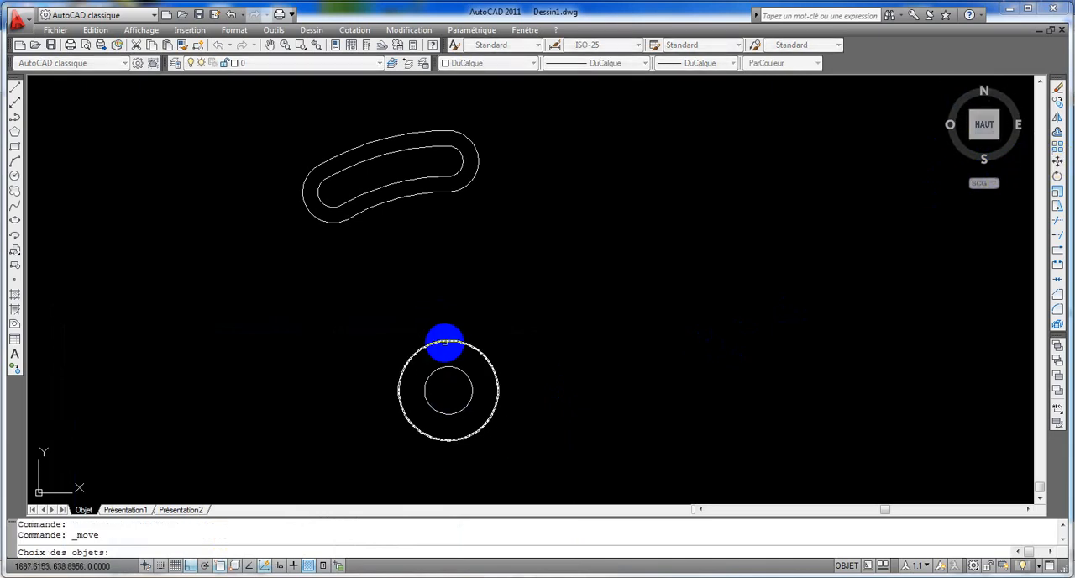
left_click(444, 343)
left_click(460, 367)
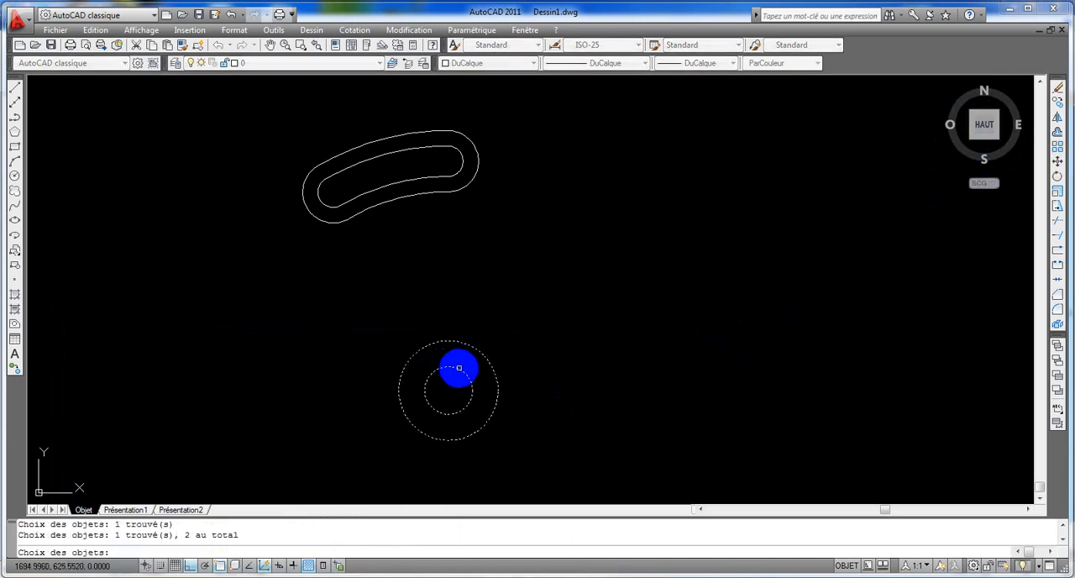
key("Return")
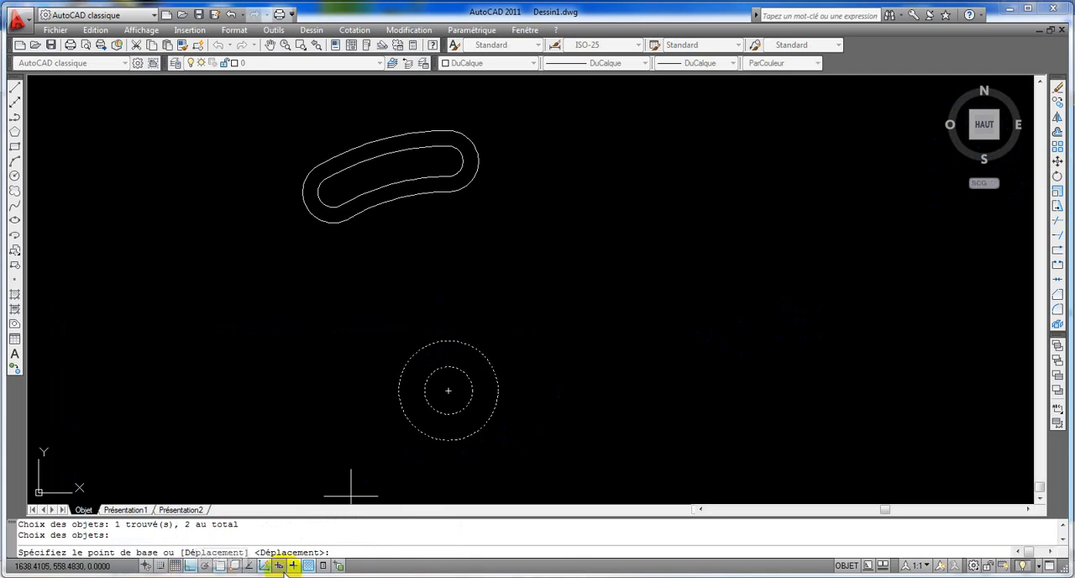
left_click(449, 391)
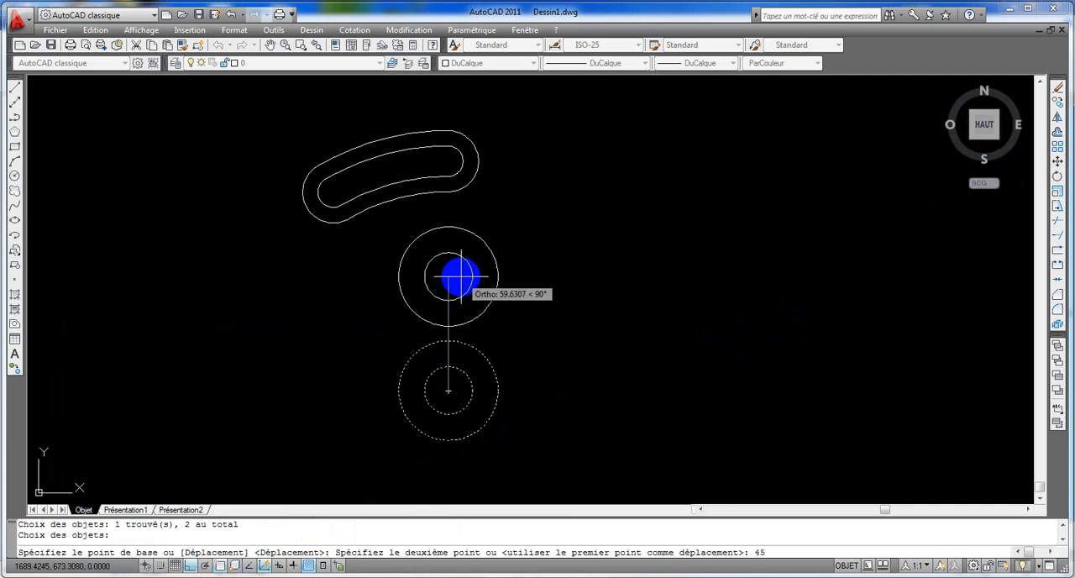
key("Return")
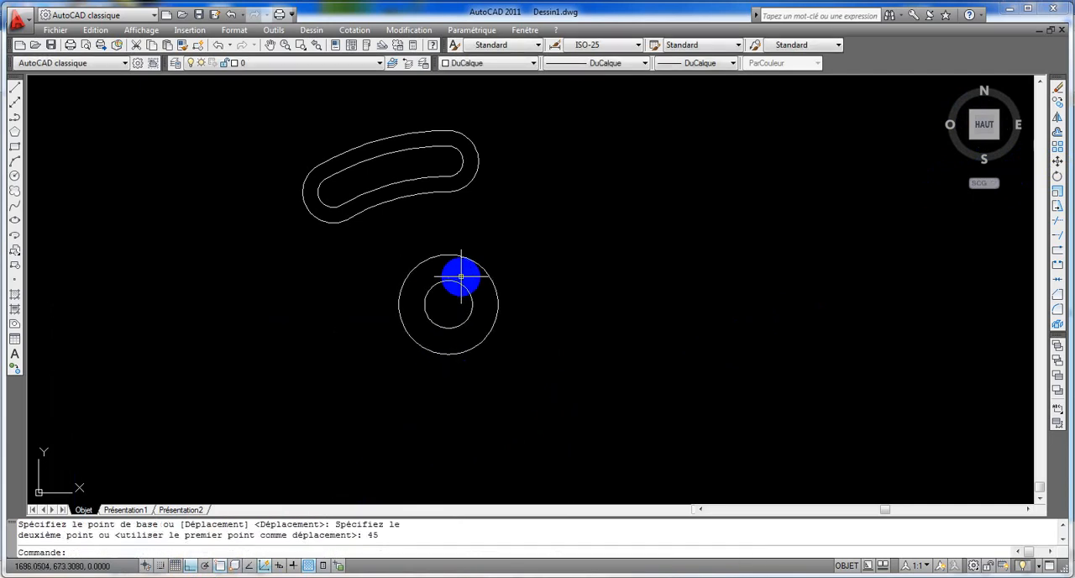
Step: Copy both concentric circles straight up by 135 from their centre, following the reference drawing's spacing
middle_click_drag(461, 276, 458, 324)
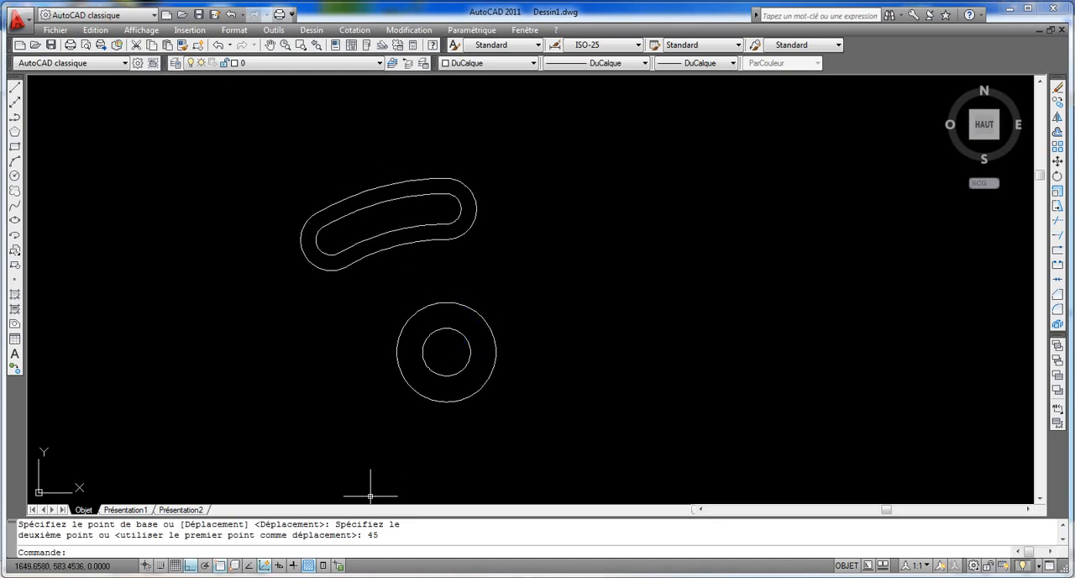
left_click(102, 577)
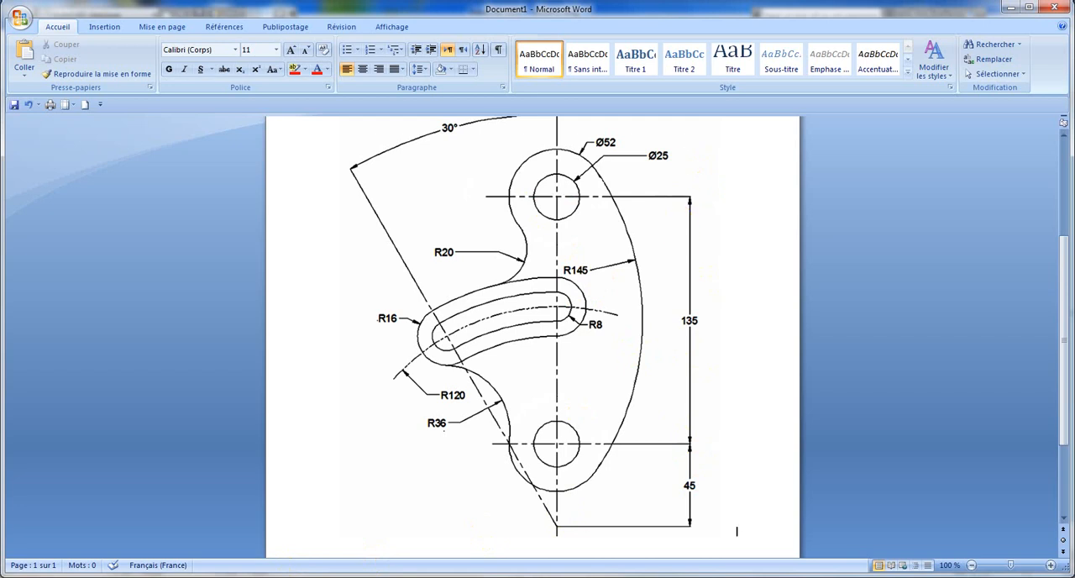
left_click(102, 577)
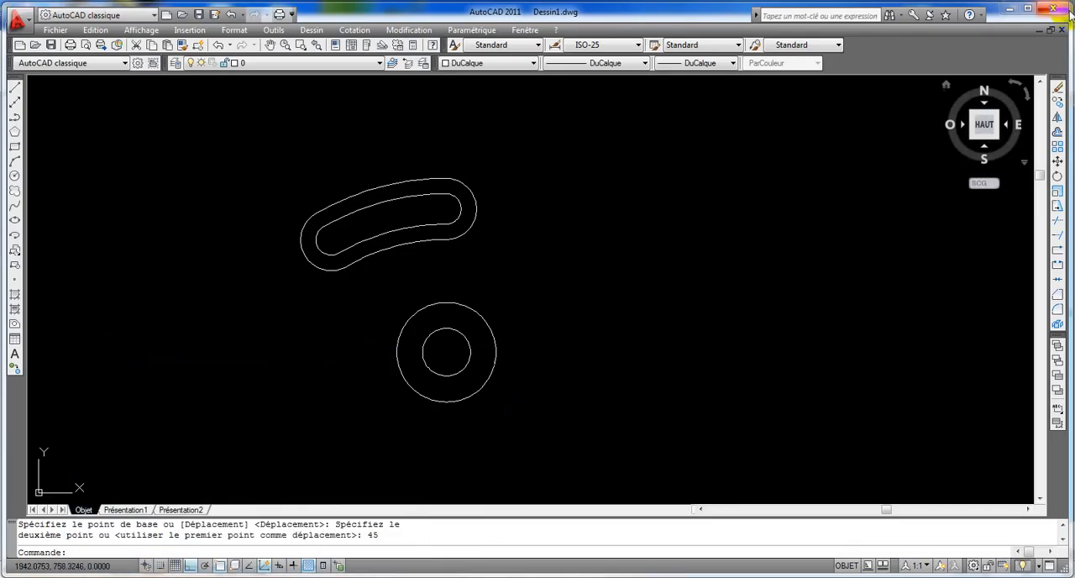
left_click(1059, 102)
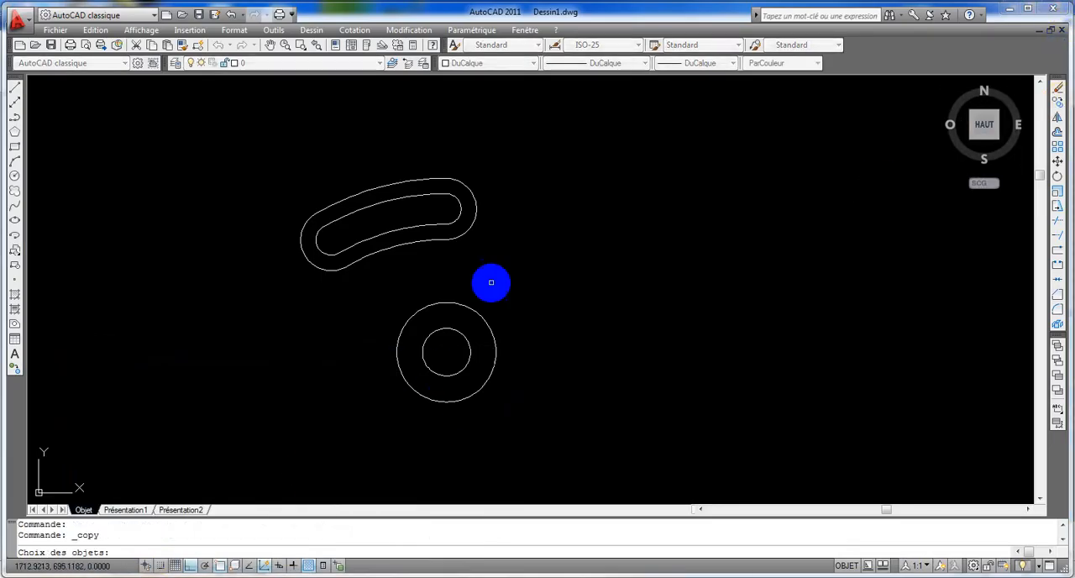
left_click(500, 302)
left_click(445, 361)
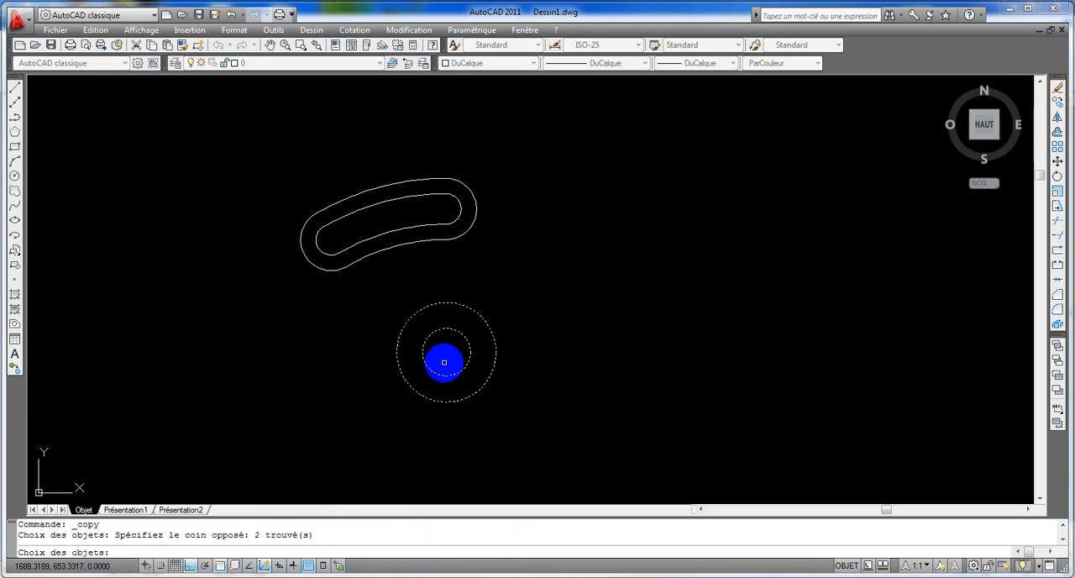
key("Return")
left_click(444, 353)
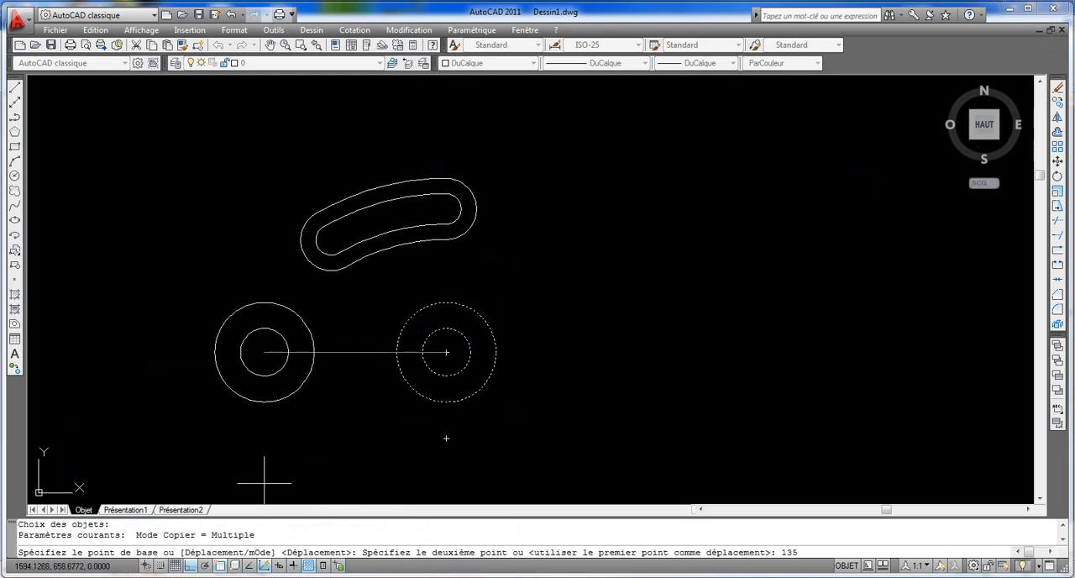
mouse_move(101, 577)
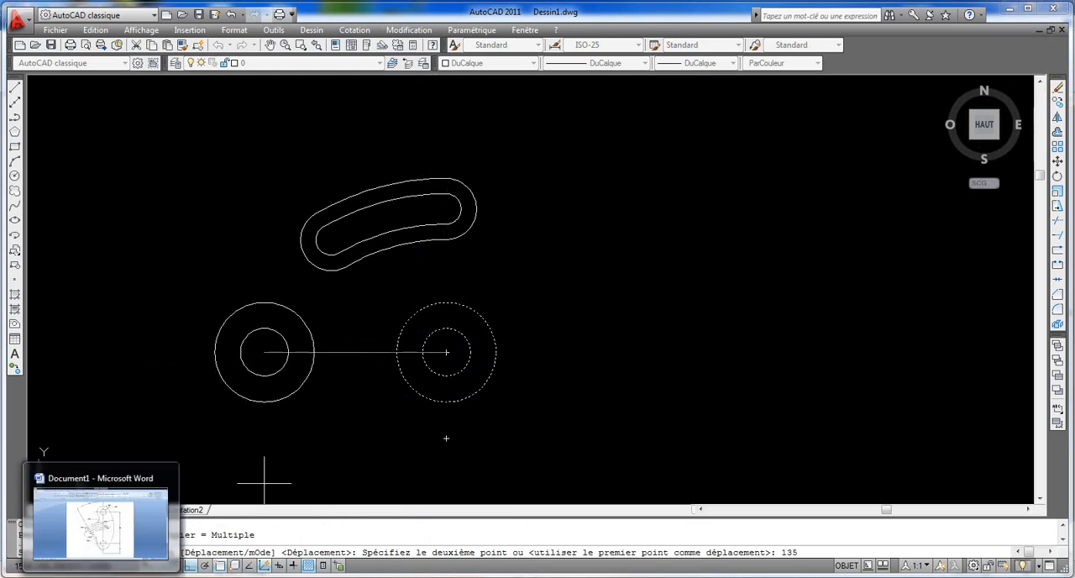
left_click(101, 496)
left_click(101, 577)
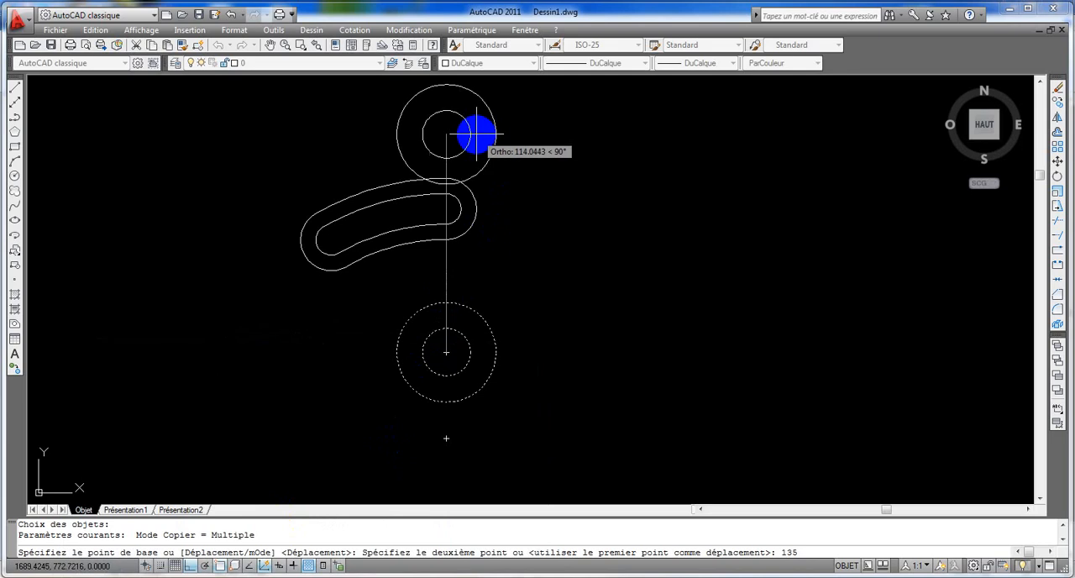
key("Return")
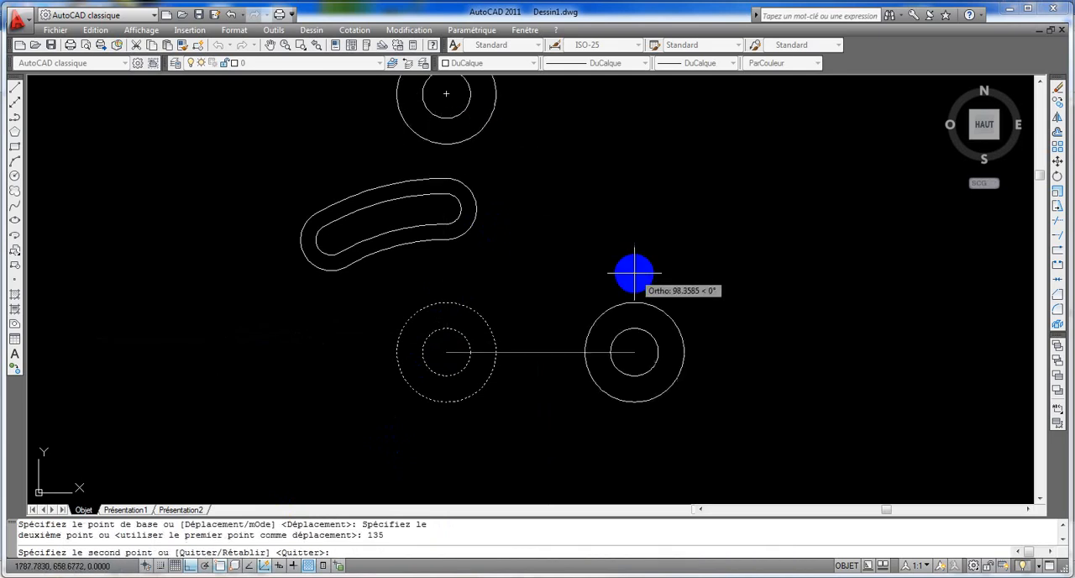
key("Return")
Step: Finish the circle copy and check the radii of the outer contour's connecting arcs in the Word reference drawing
scroll(678, 345, "down", 3)
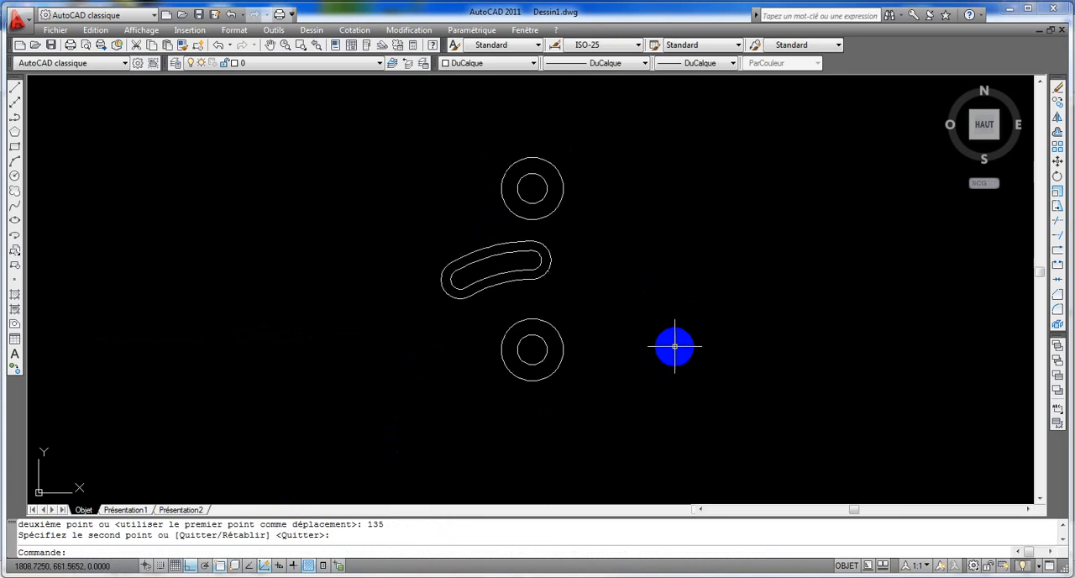
scroll(679, 345, "up", 3)
middle_click_drag(675, 348, 680, 374)
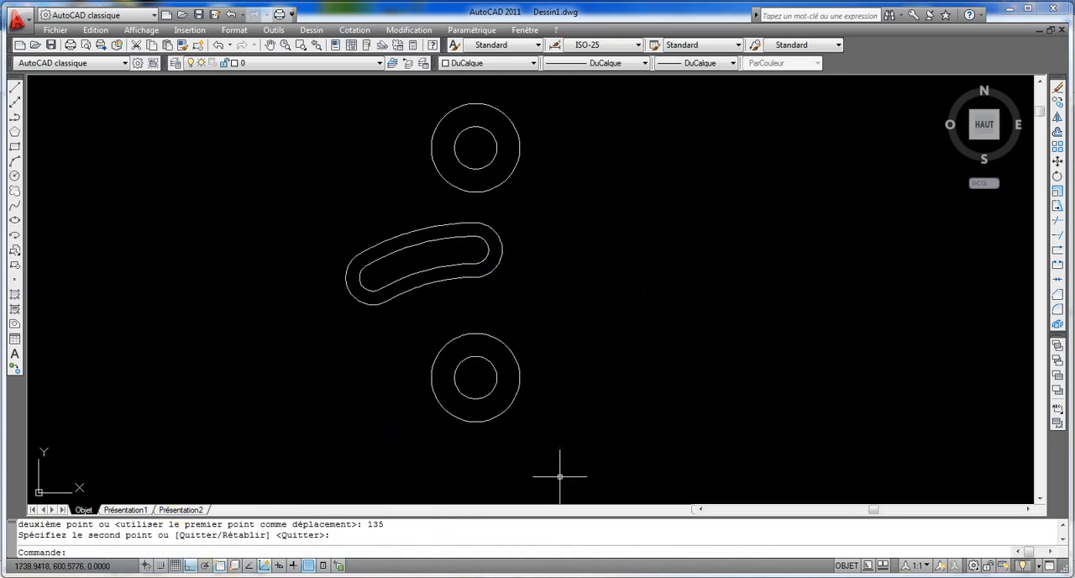
key("alt+Tab")
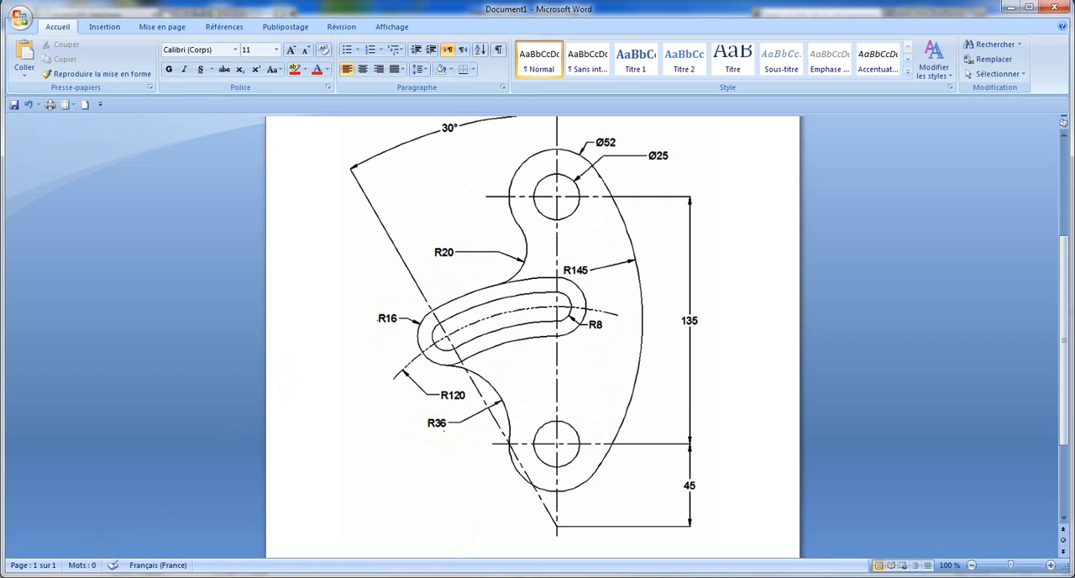
left_click(102, 577)
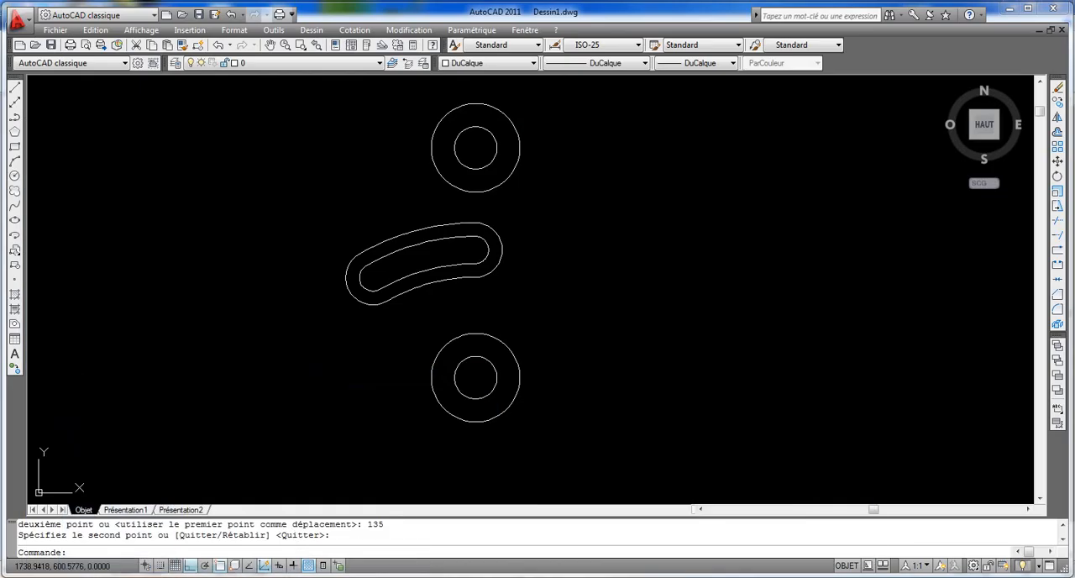
Step: With Centre snap and Ortho off, draw a 20 radius circle tangent to the upper 52 diameter circle and the slot's upper outer arc
left_click(17, 174)
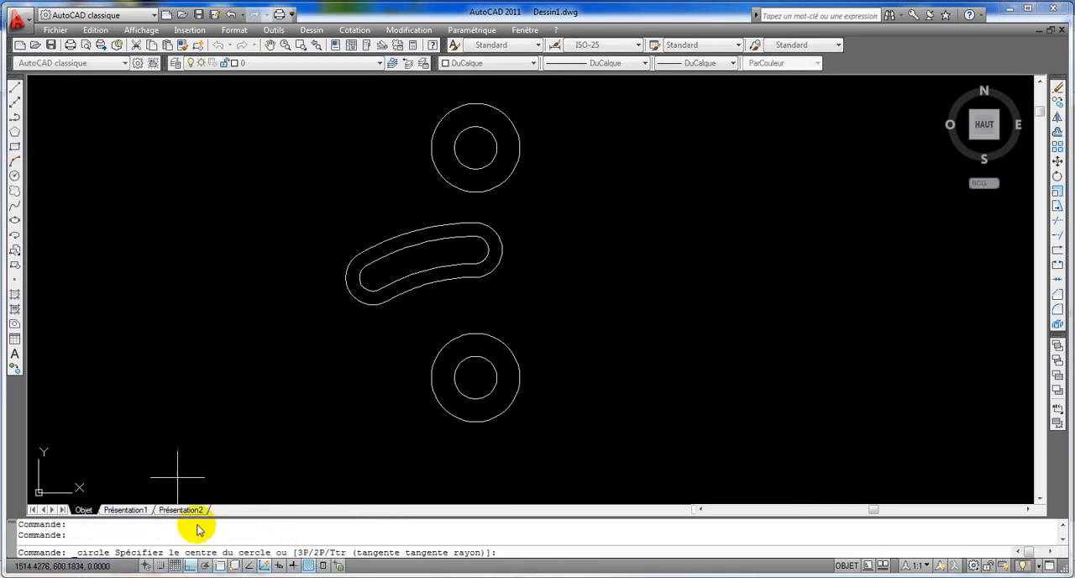
right_click(225, 570)
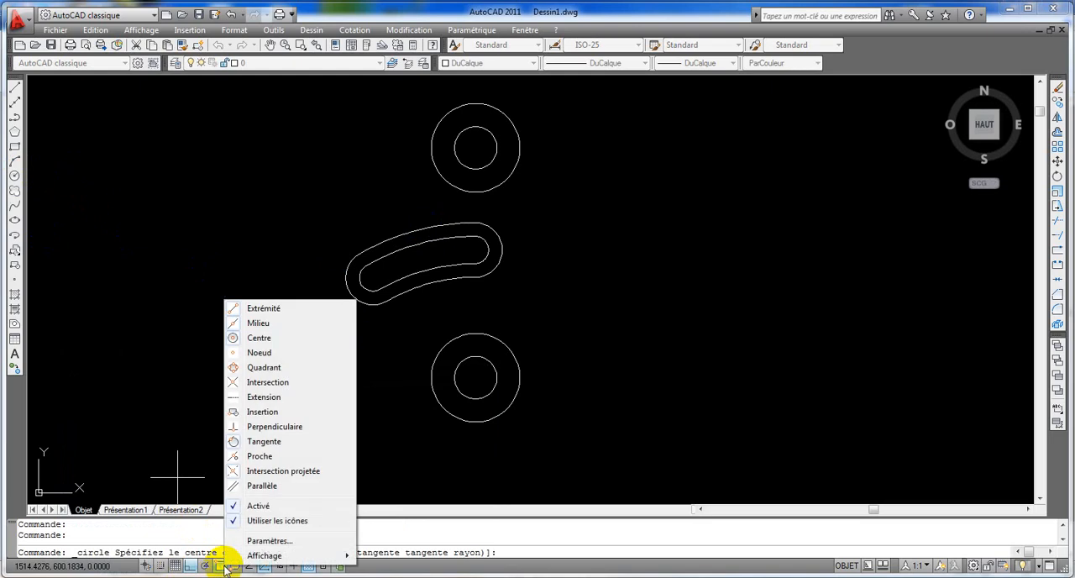
left_click(282, 339)
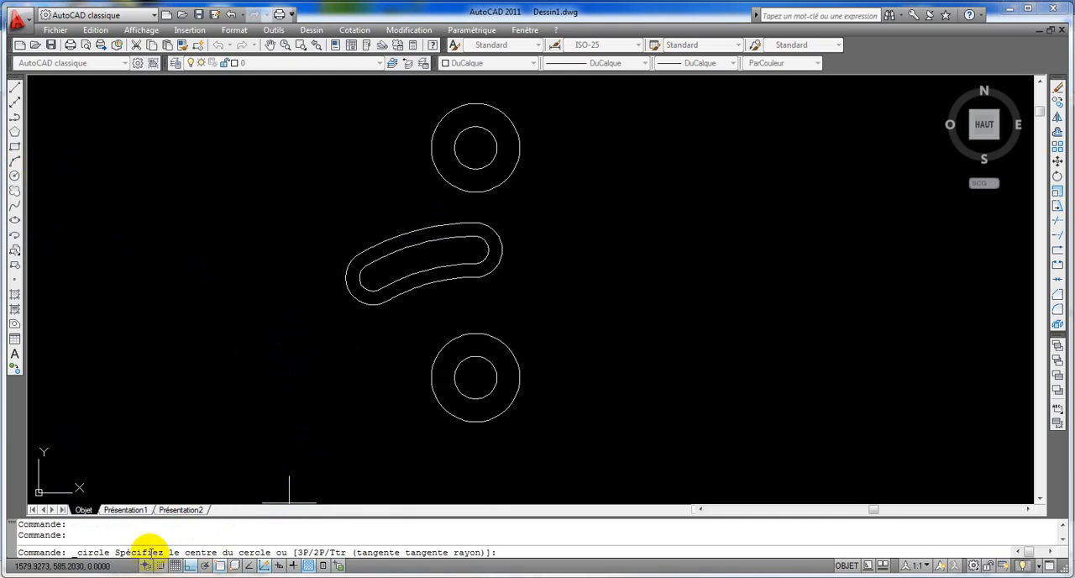
left_click(191, 566)
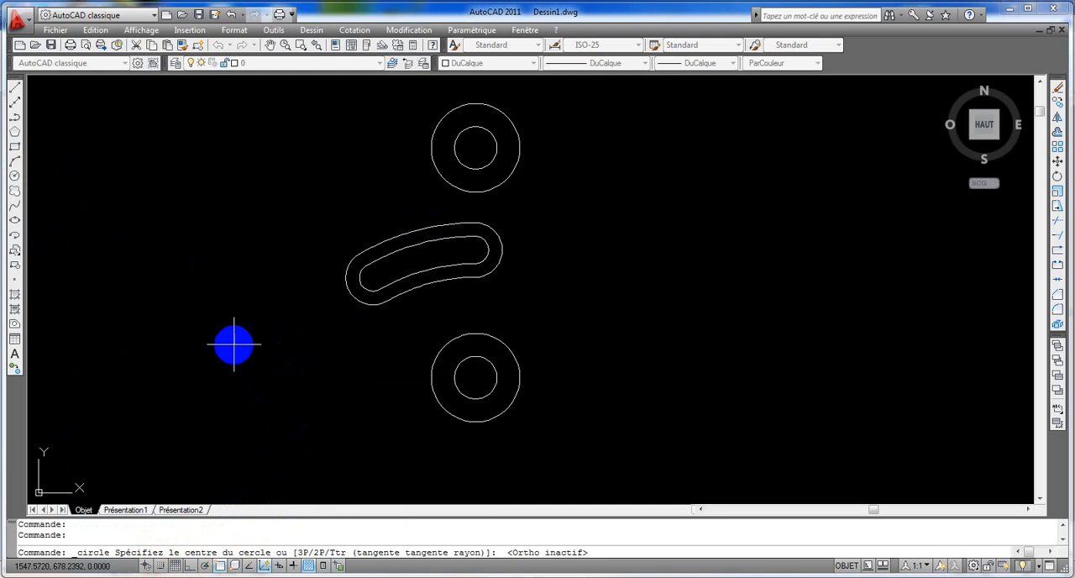
type("t")
key("Return")
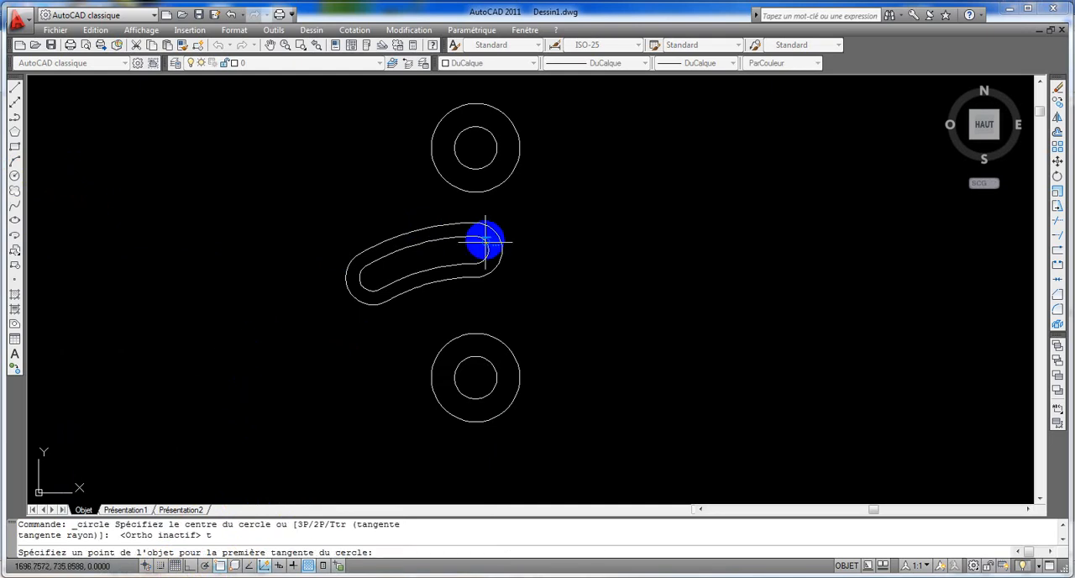
left_click(429, 148)
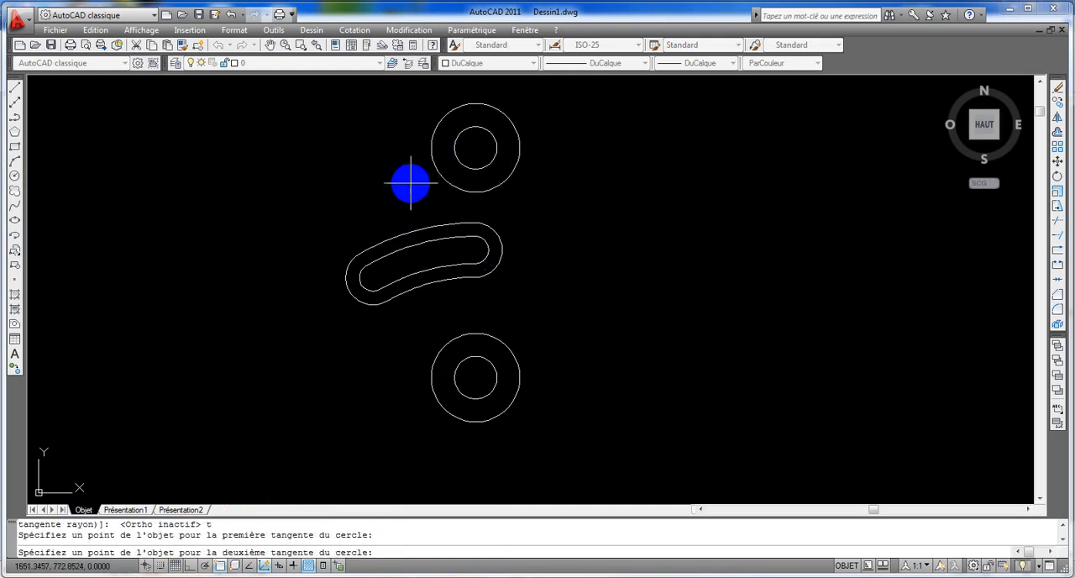
left_click(415, 226)
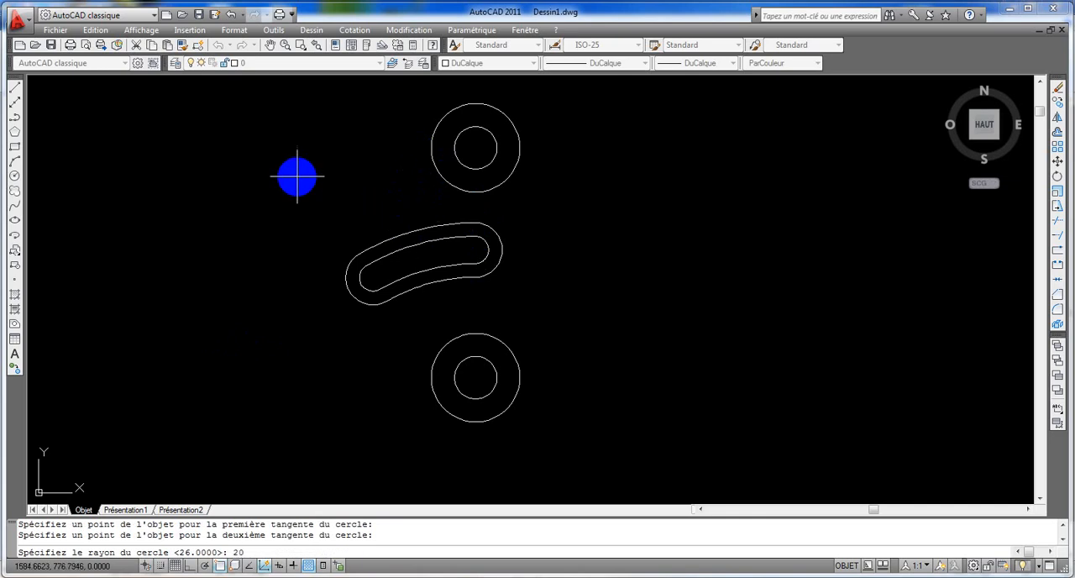
key("Return")
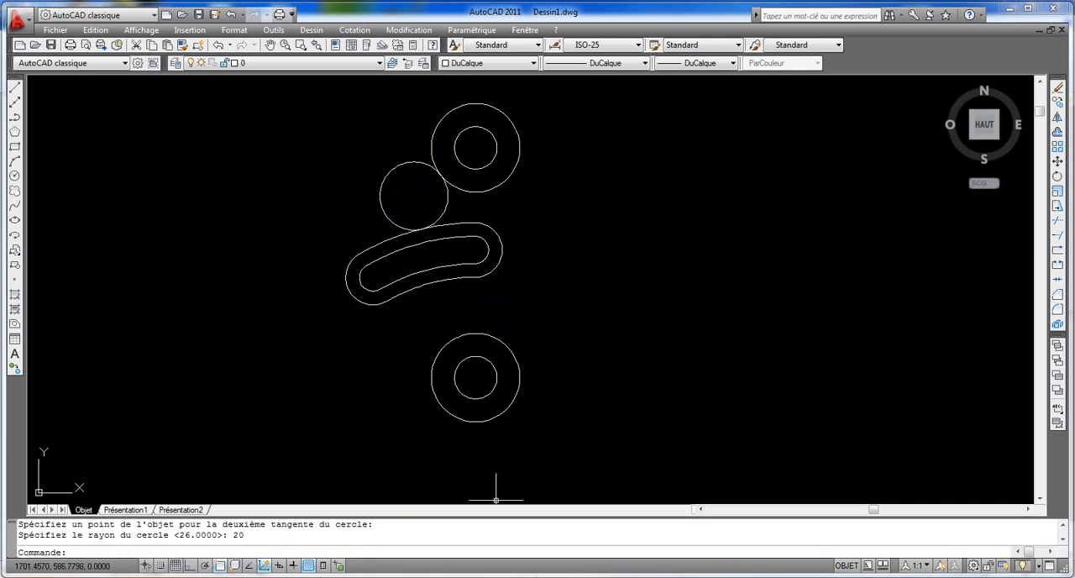
Step: Consult the reference drawing and draw a 36 radius circle tangent to the slot's lower-left outer end and the lower 52 diameter circle
left_click(113, 577)
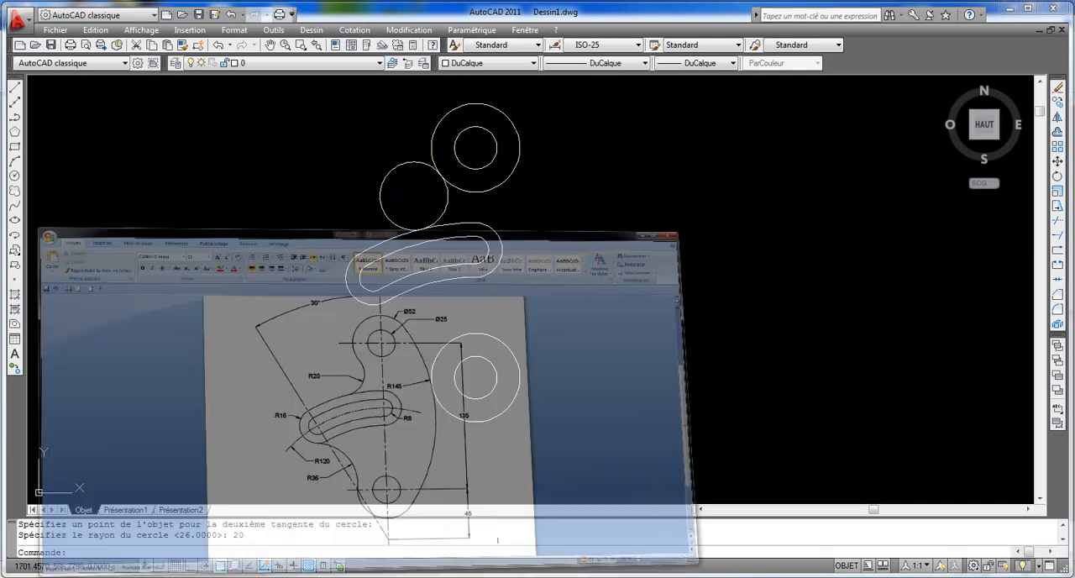
left_click(114, 577)
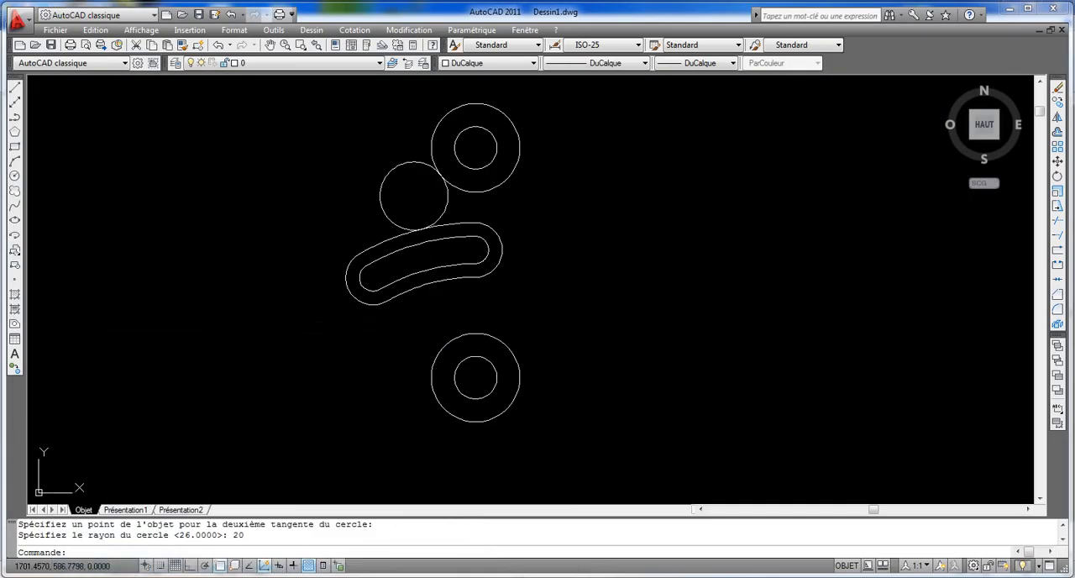
left_click(14, 176)
left_click(287, 359)
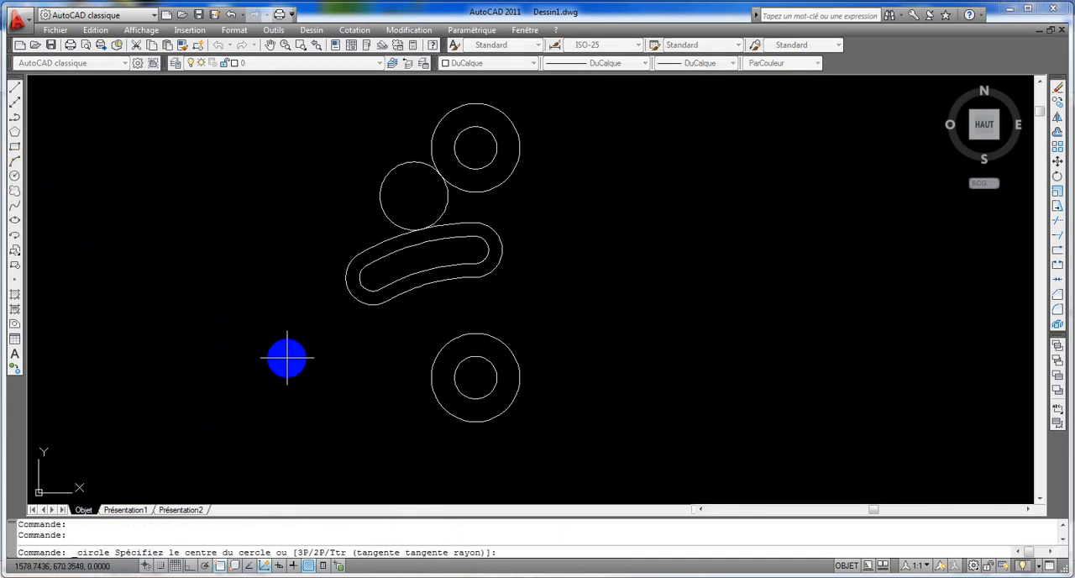
type("t")
key("Return")
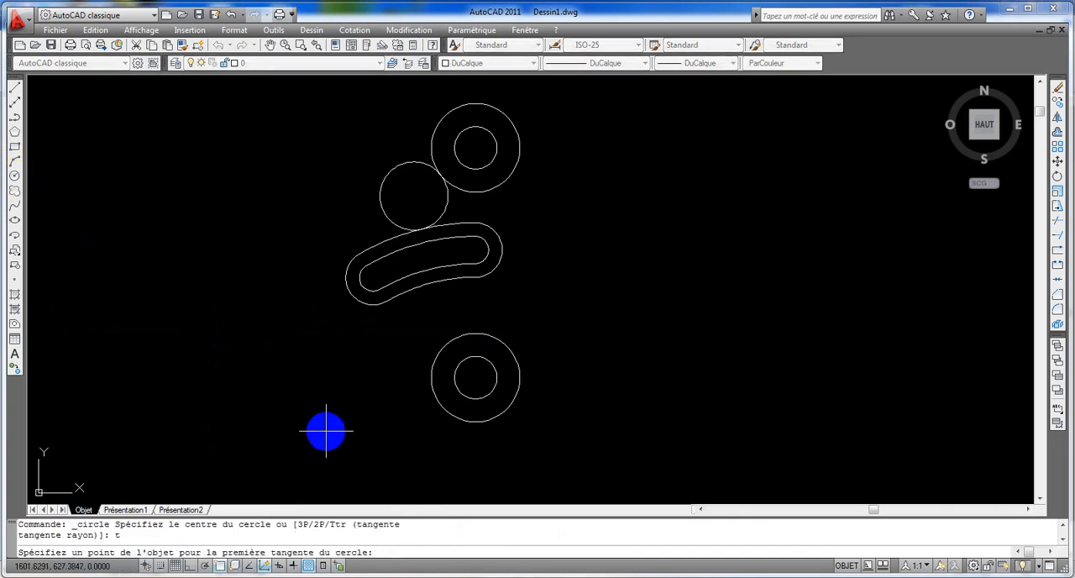
left_click(376, 305)
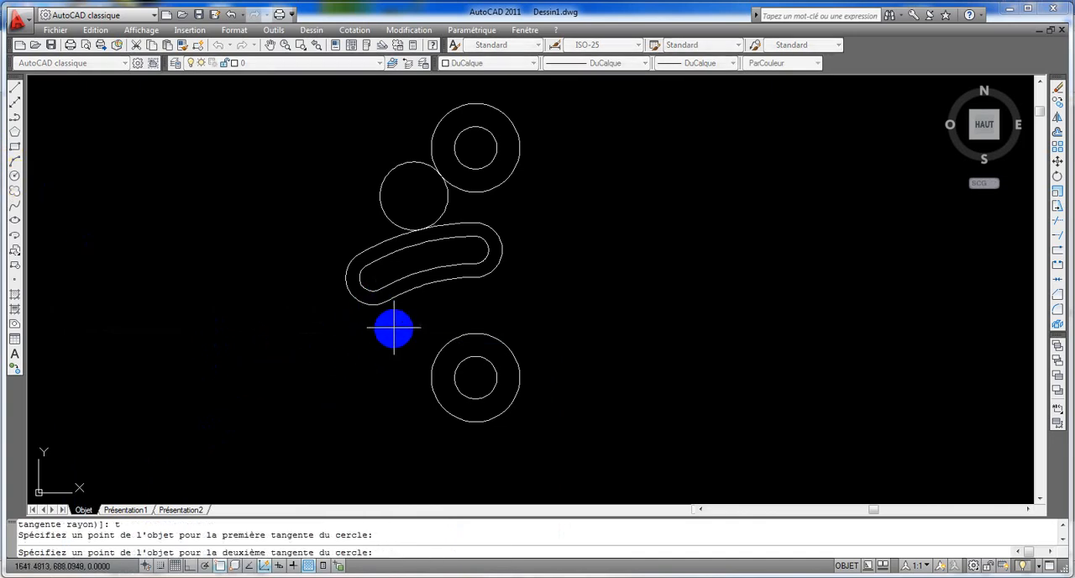
left_click(434, 352)
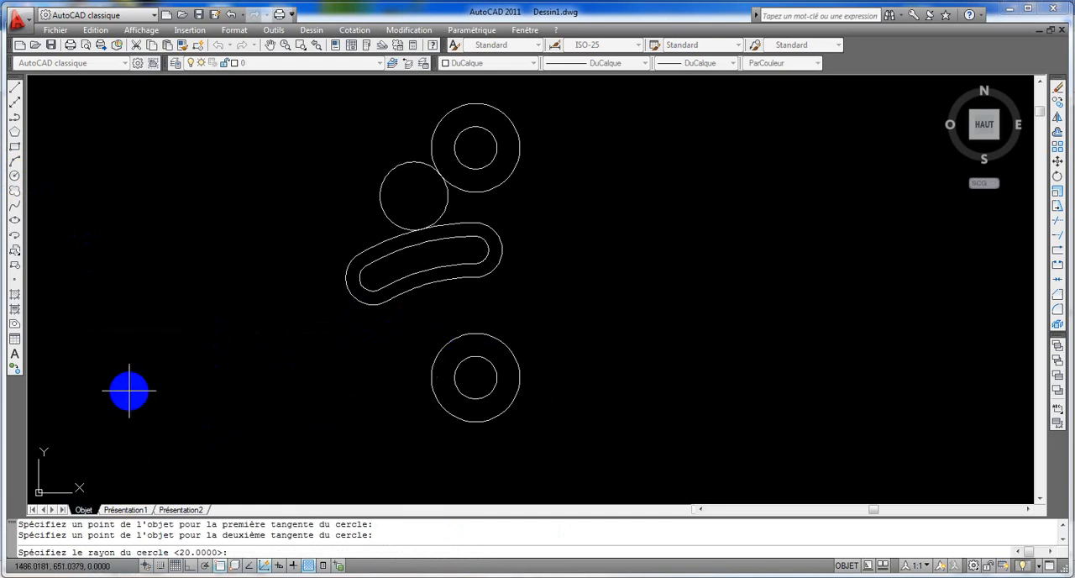
key("Return")
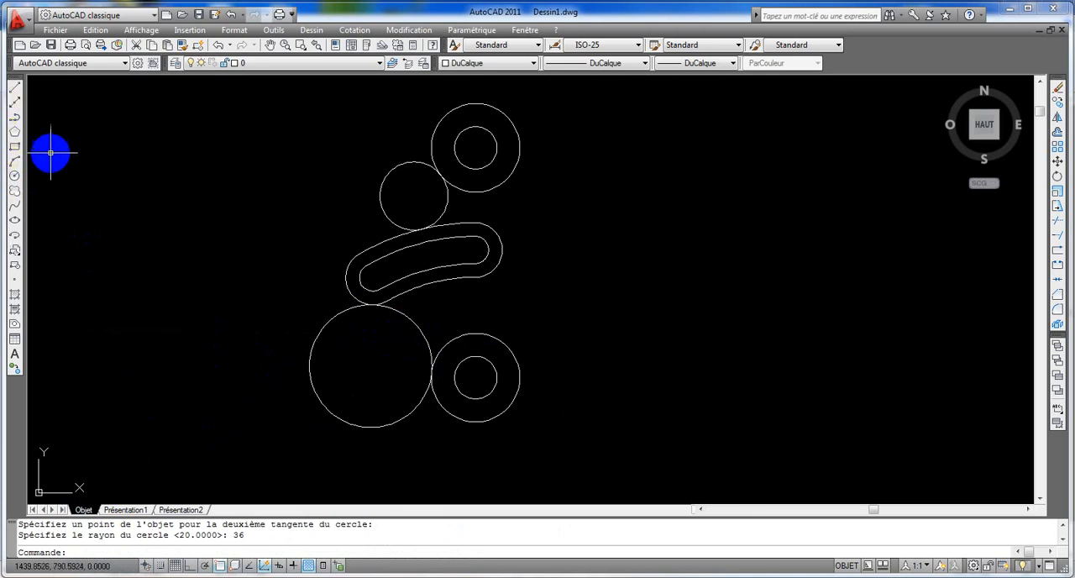
Step: Draw a 145 radius circle tangent to the far right sides of both 52 diameter circles, checking its radius in the reference drawing
left_click(13, 172)
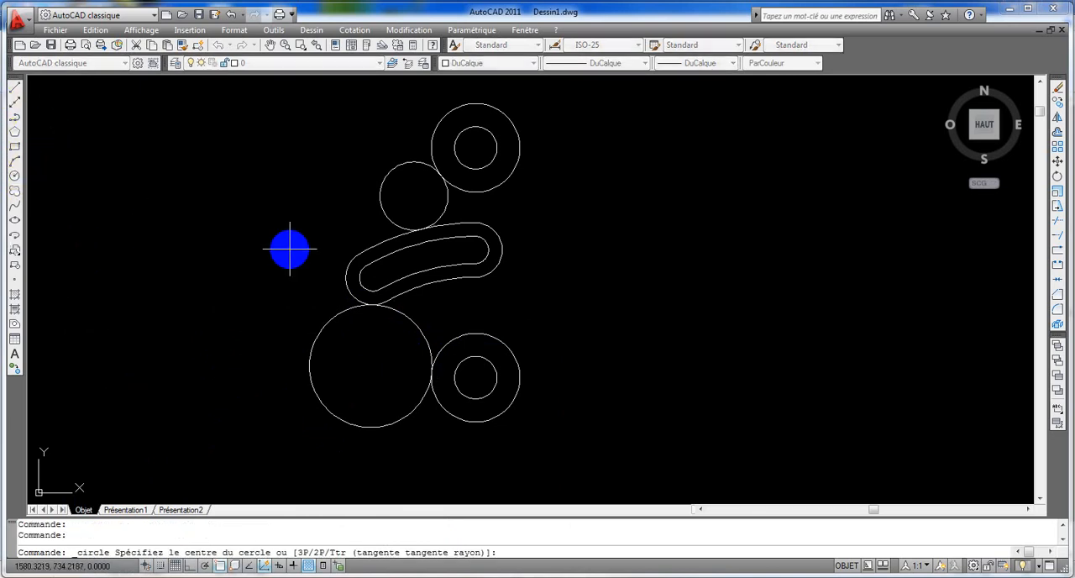
key("Return")
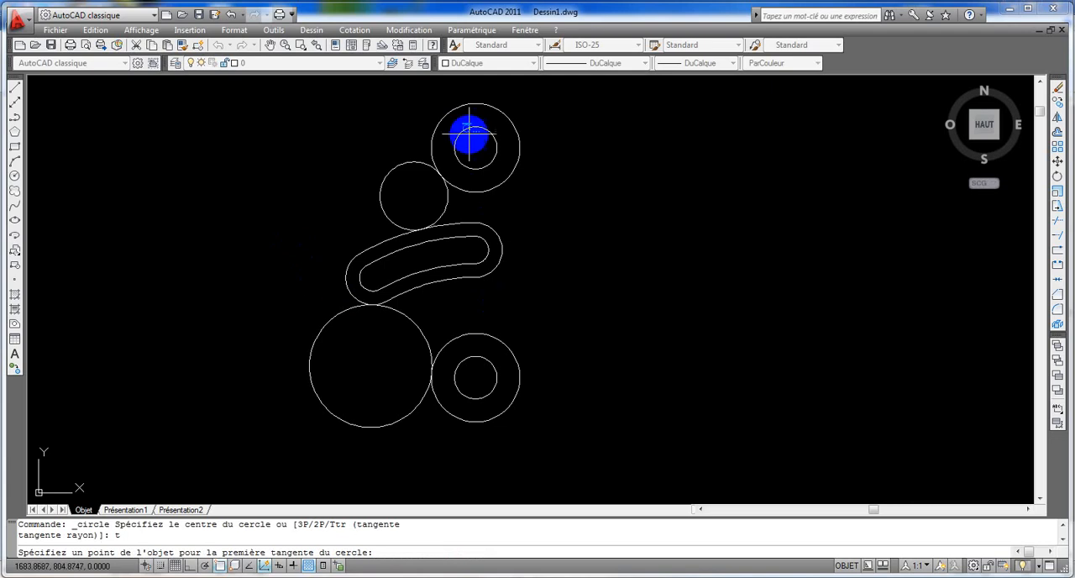
left_click(497, 116)
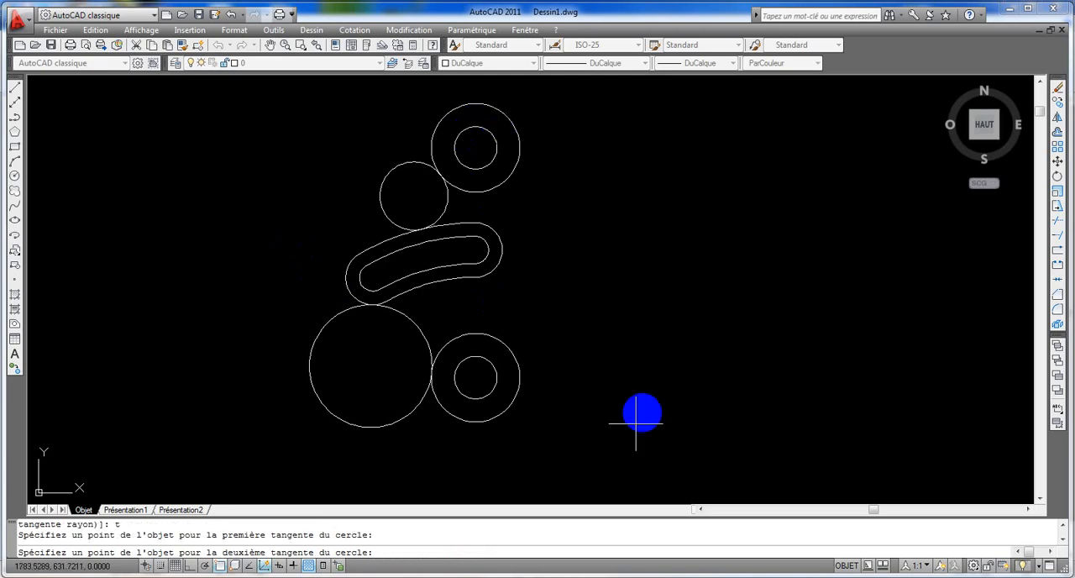
left_click(508, 413)
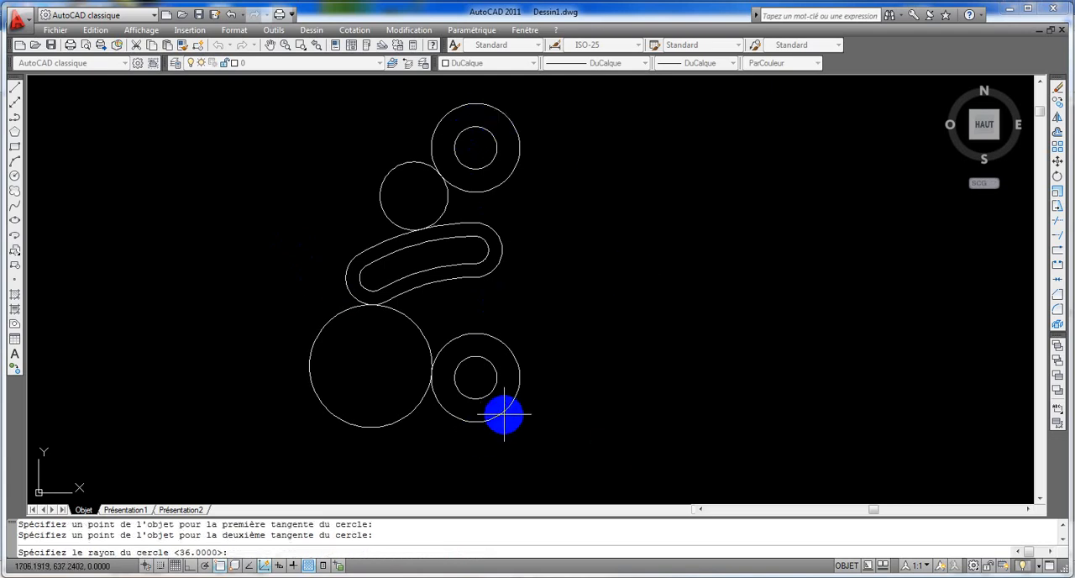
key("alt+Tab")
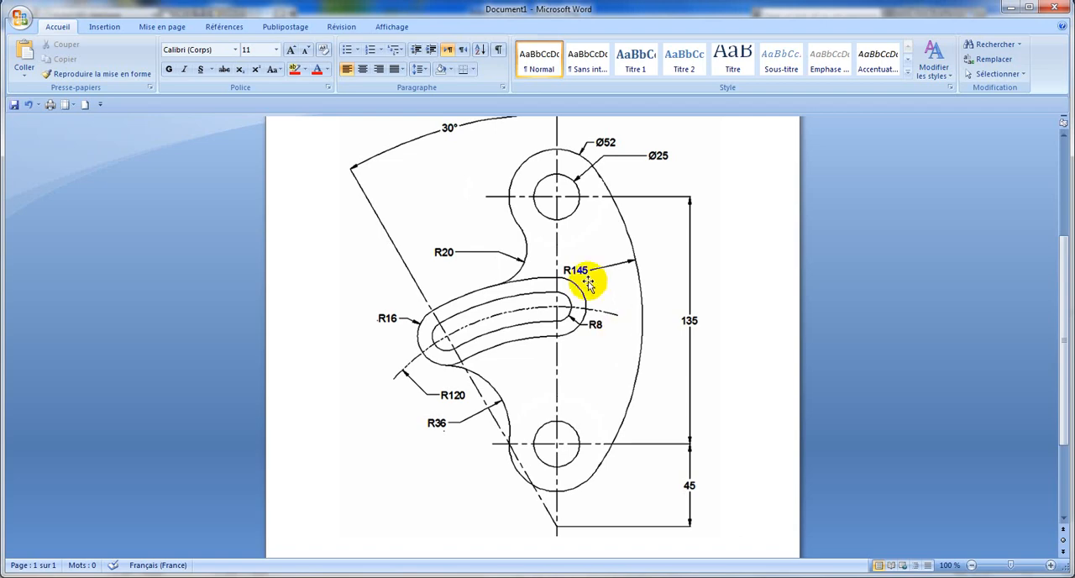
key("alt+Tab")
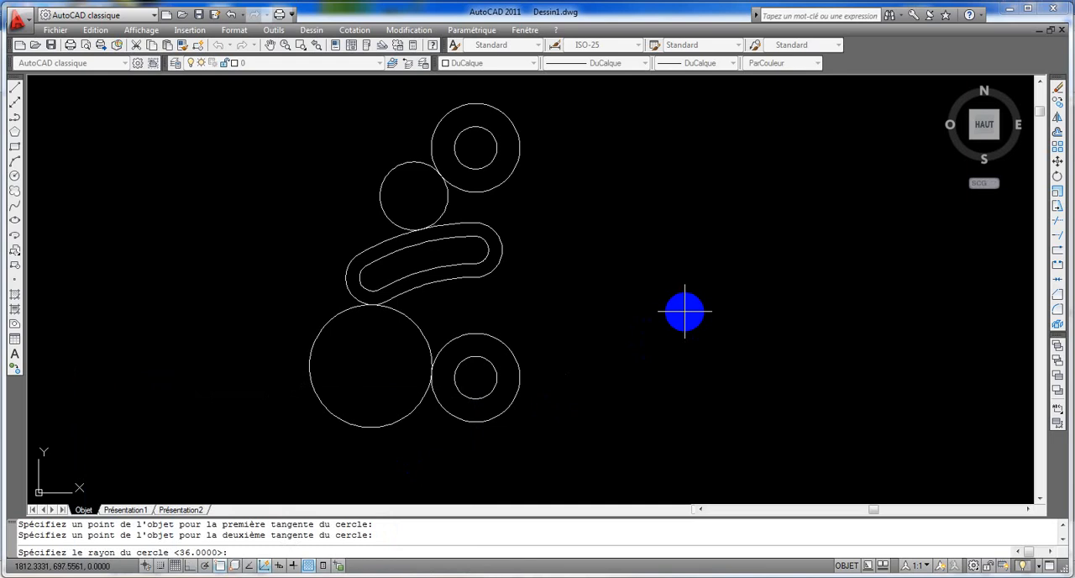
key("Return")
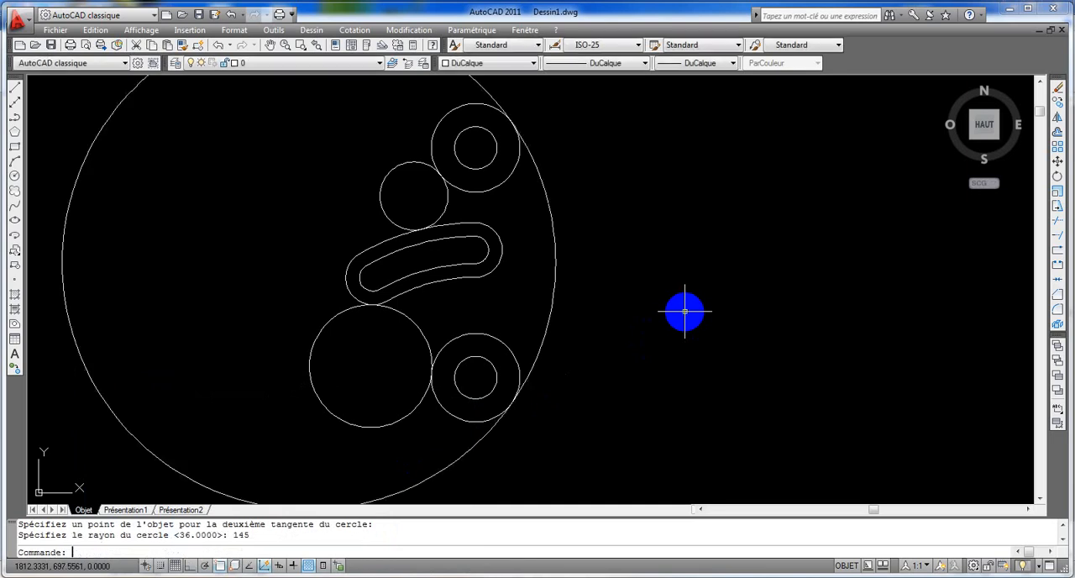
Step: Trim the 145, 36 and 20 radius circles at their tangent points, keeping only the connecting arcs of the contour
scroll(737, 326, "down", 2)
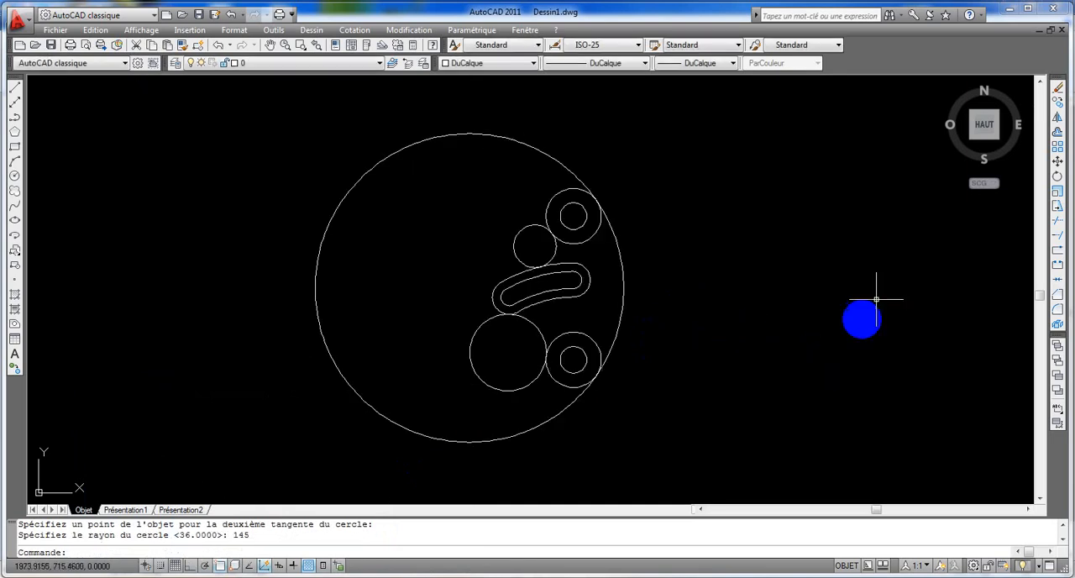
left_click(1058, 220)
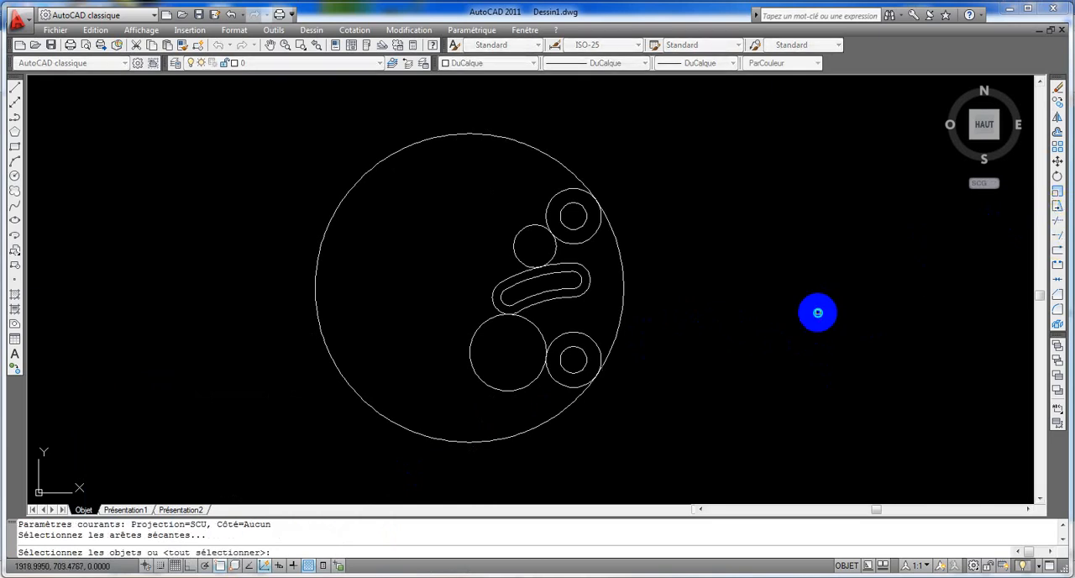
key("Return")
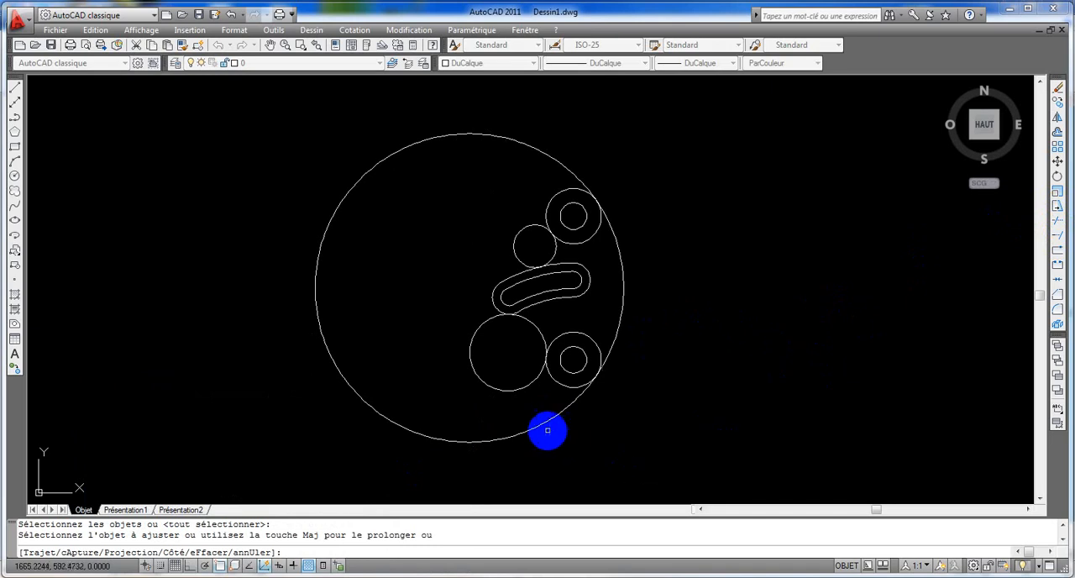
left_click(538, 426)
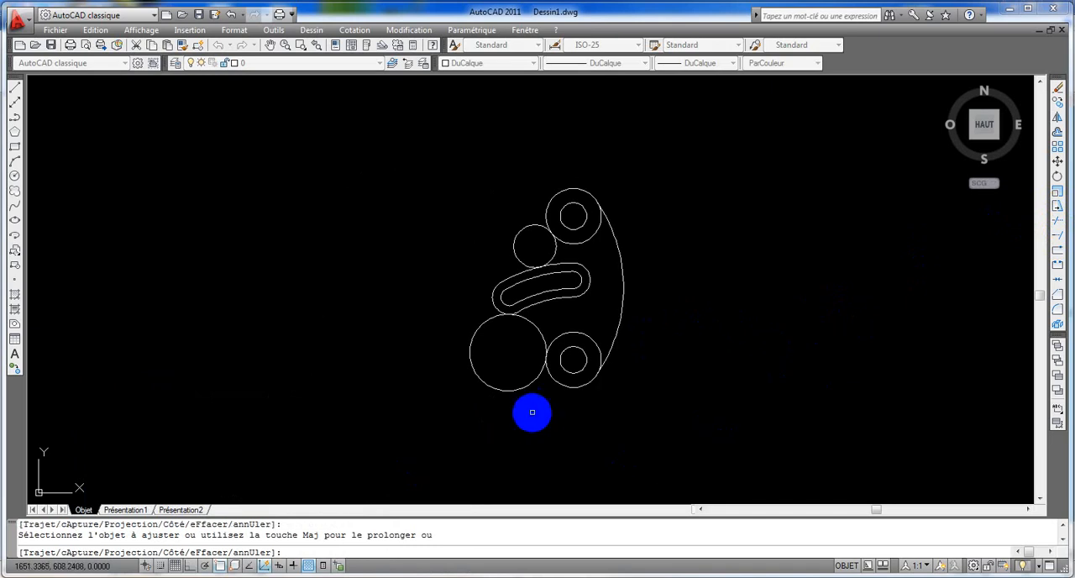
left_click(480, 382)
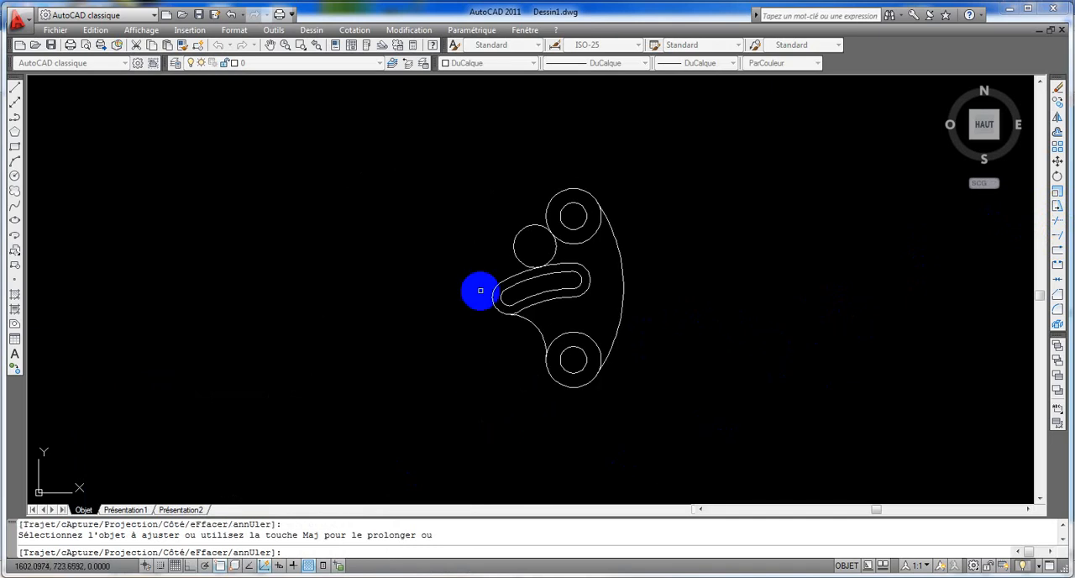
left_click(521, 230)
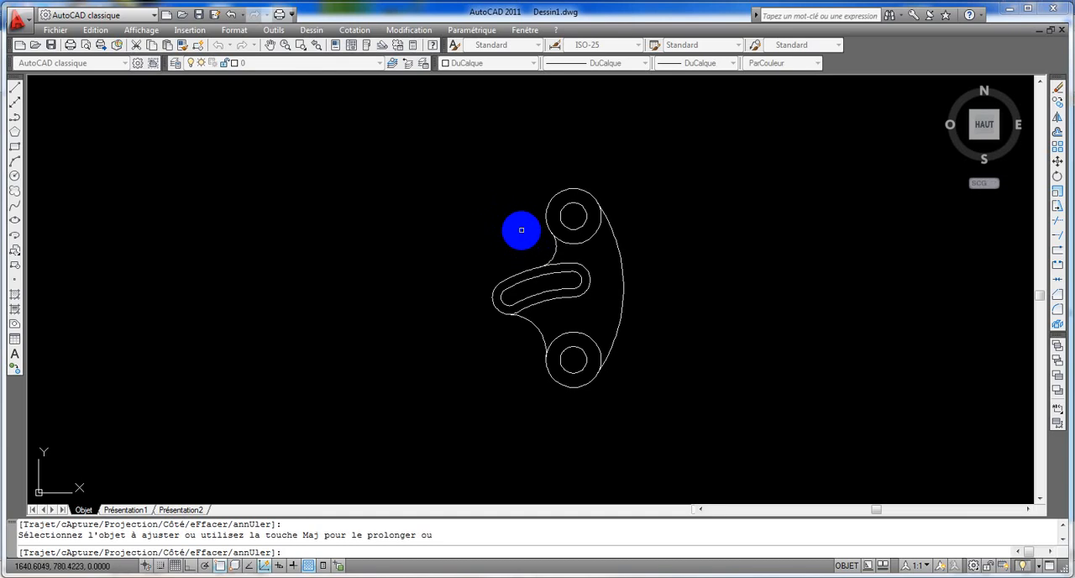
Step: Trim the inner portions of the upper and lower 52 diameter circles and fit the whole plate in view
left_click(580, 242)
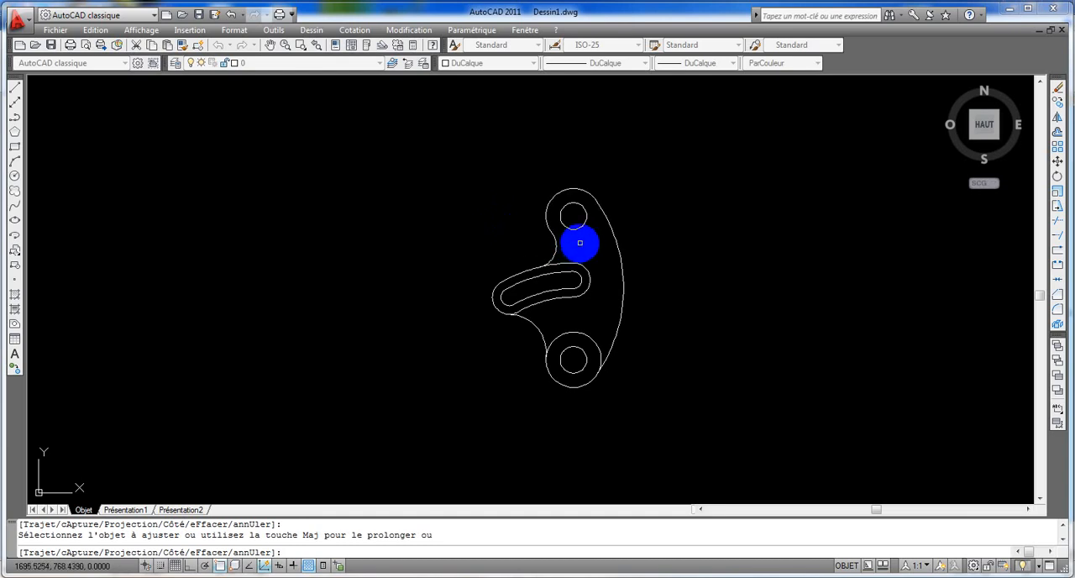
left_click(593, 338)
middle_click(756, 337)
middle_click(756, 336)
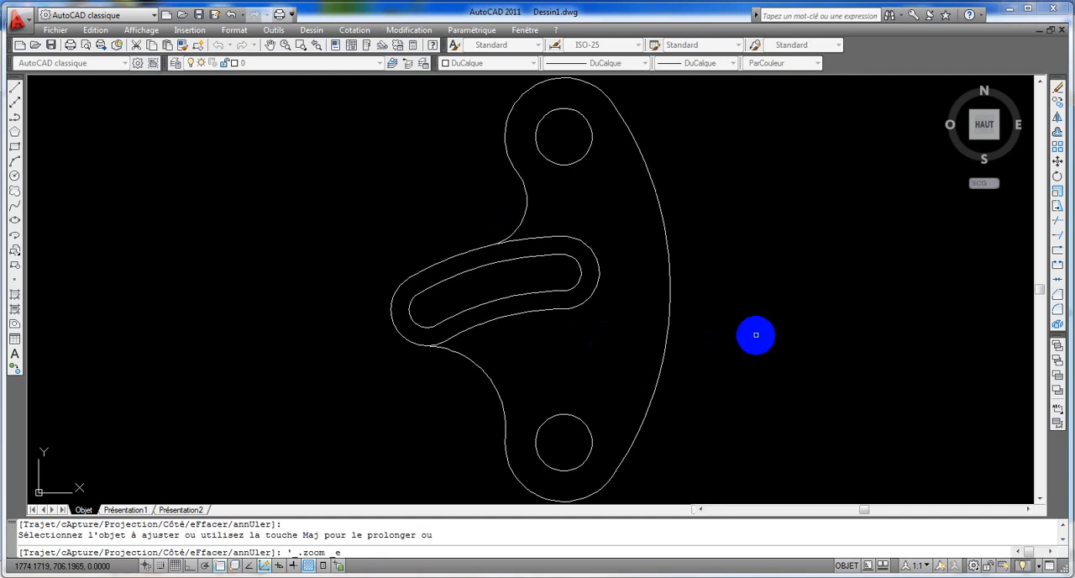